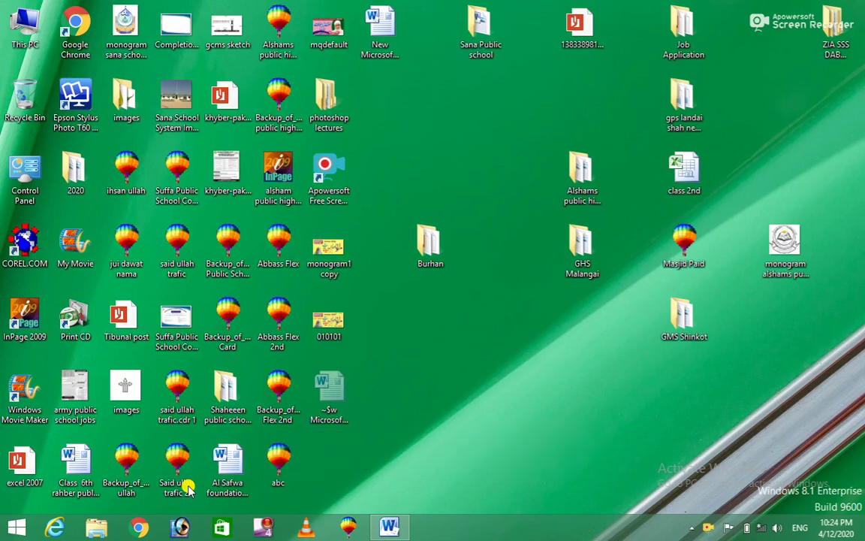
# - Restore the Word document with the green-glow title and coloured text from the taskbar
pyautogui.click(391, 526)
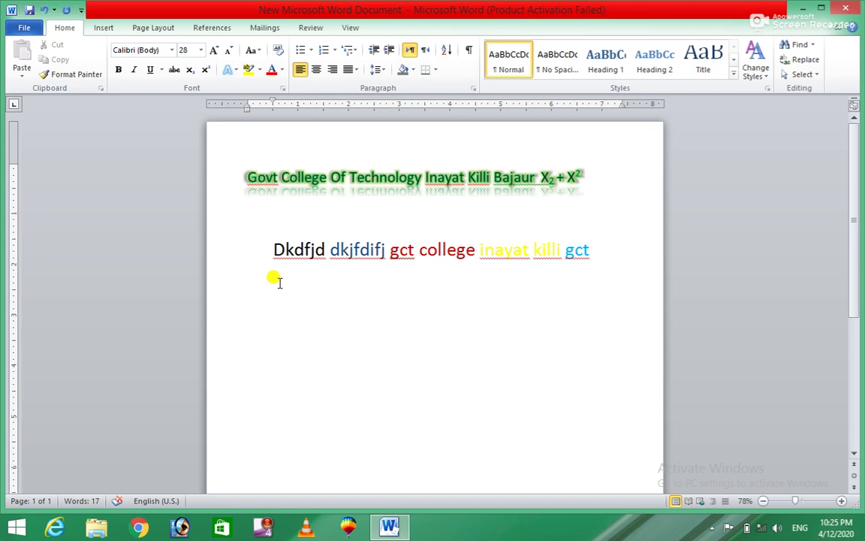
# - Add a bulleted list with items 'Gct khar Bajaur' and 'dit', using diamond bullets
pyautogui.click(298, 51)
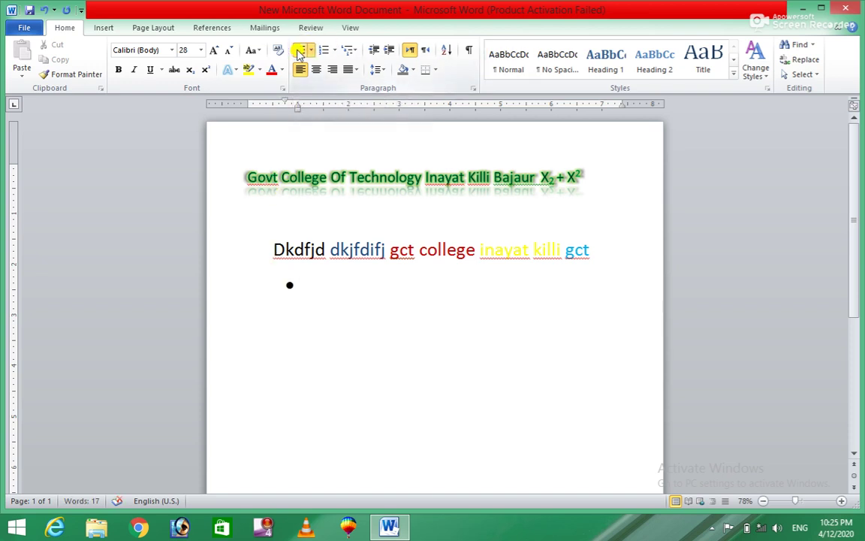
pyautogui.write('gct khar bajaur')
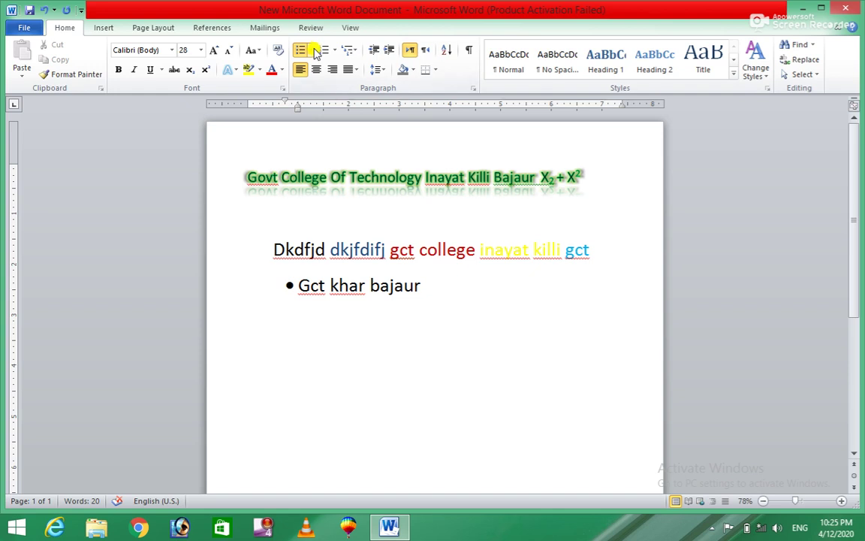
pyautogui.press('Return')
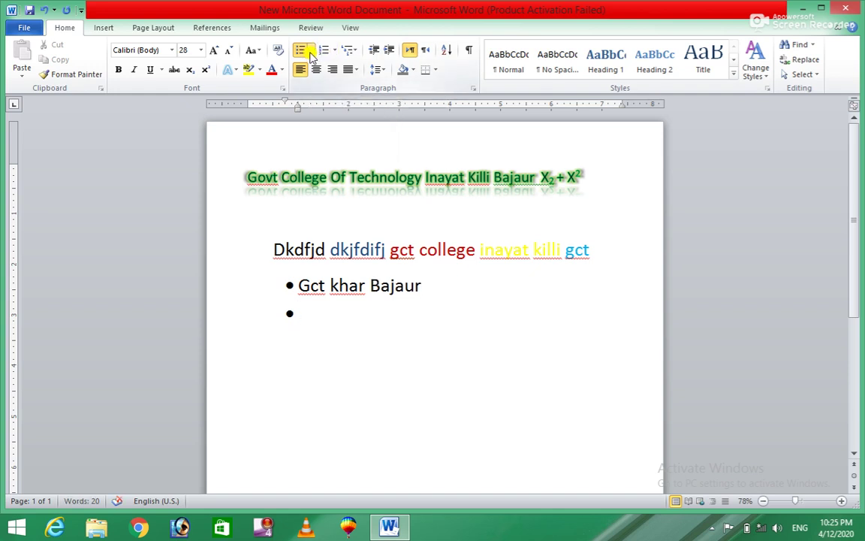
pyautogui.click(310, 50)
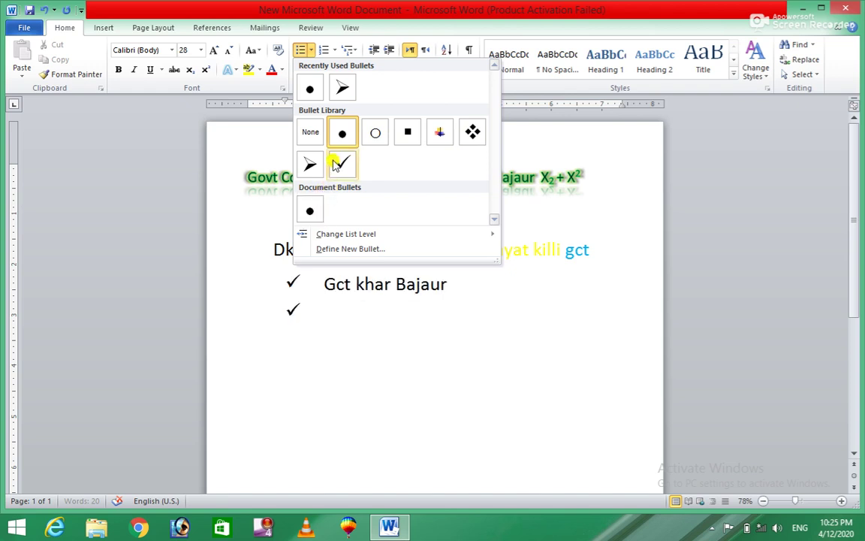
pyautogui.click(469, 133)
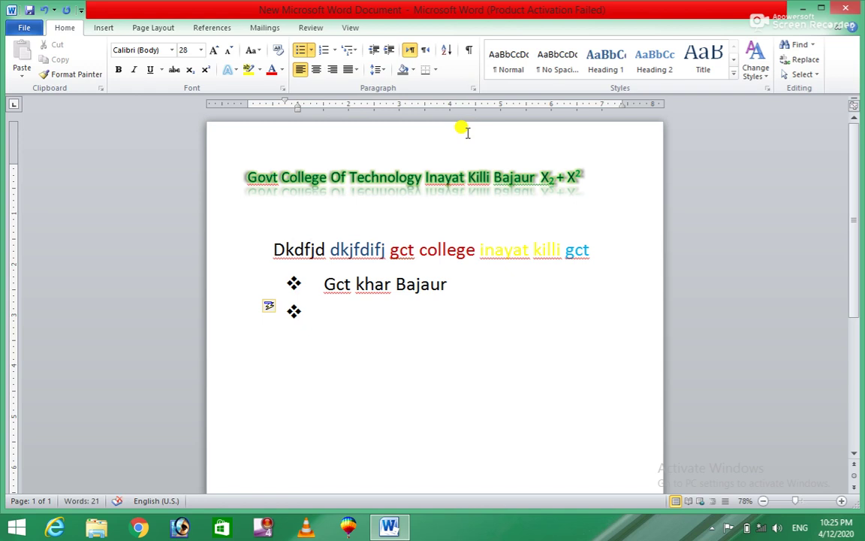
pyautogui.write('dit')
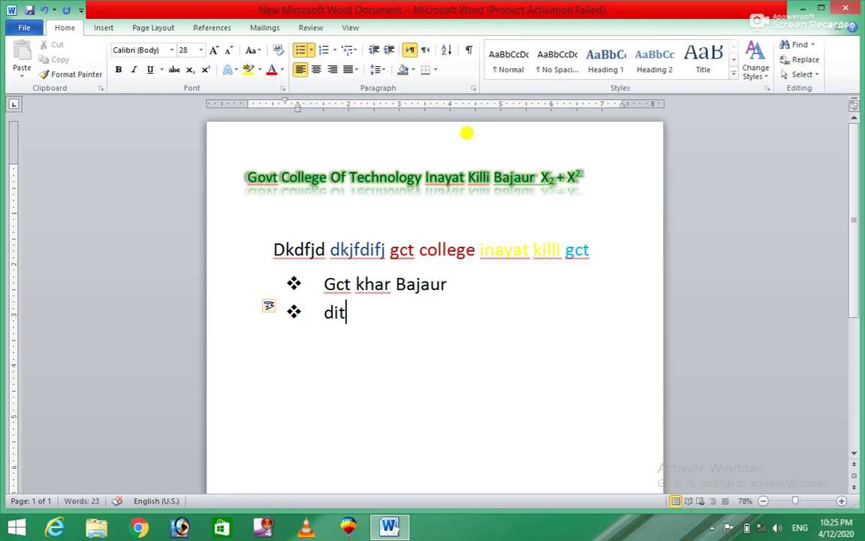
pyautogui.click(310, 54)
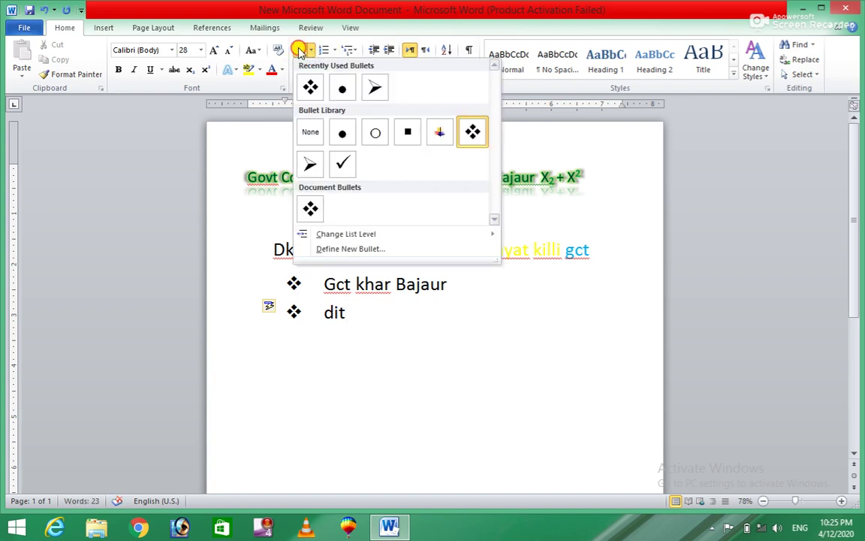
# - Number the 'dit' item as '1.' while 'Gct khar Bajaur' keeps its diamond bullet
pyautogui.click(299, 52)
pyautogui.click(328, 51)
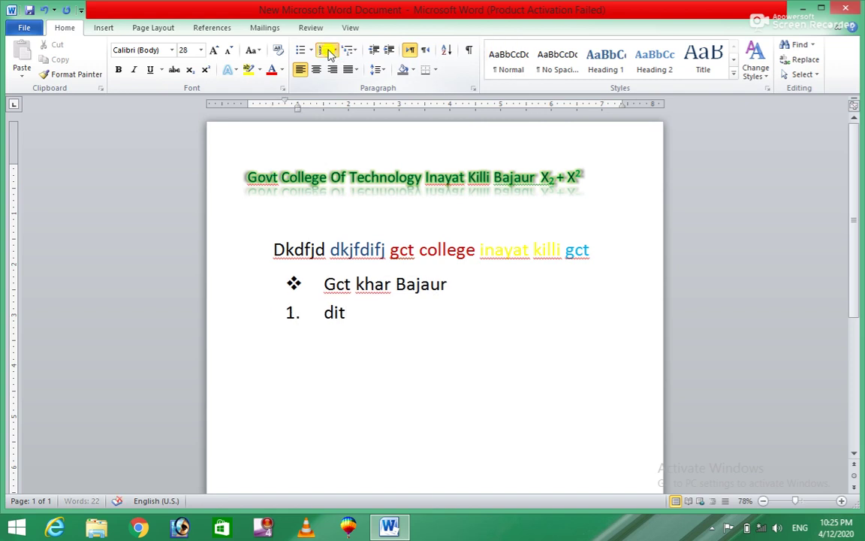
pyautogui.click(336, 51)
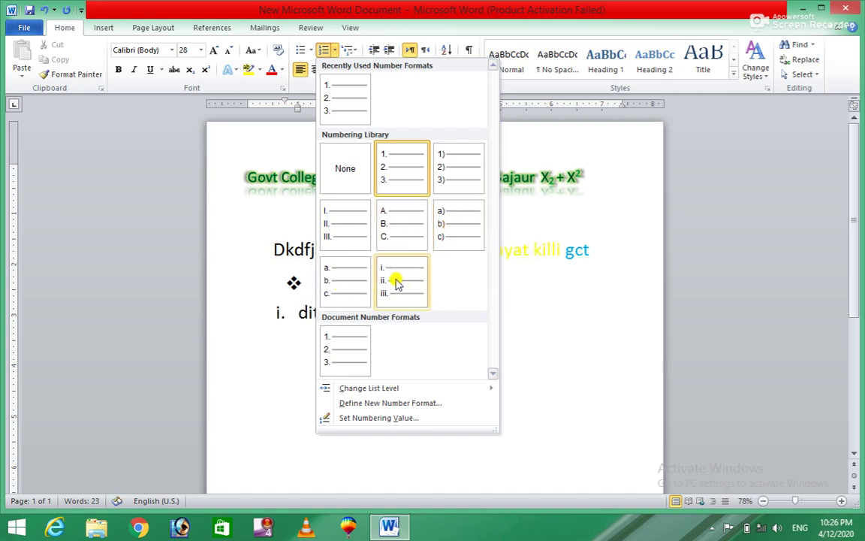
pyautogui.moveTo(362, 394)
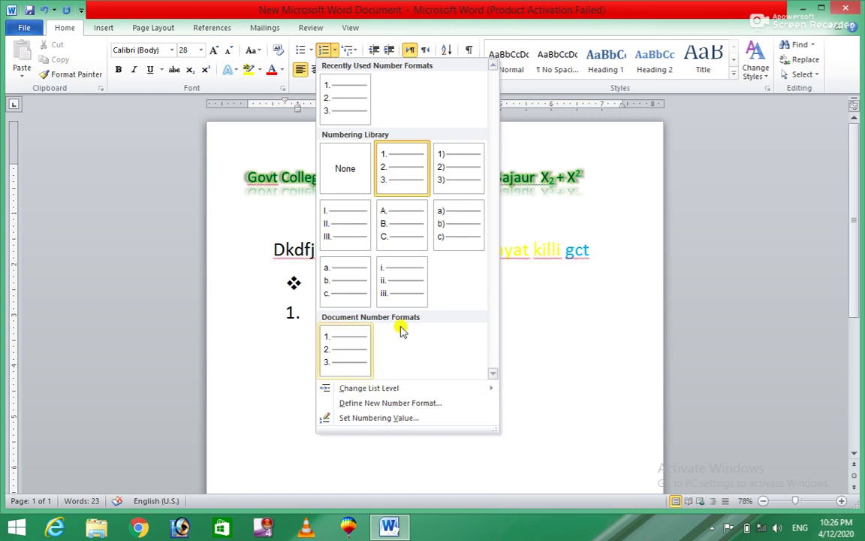
pyautogui.click(568, 331)
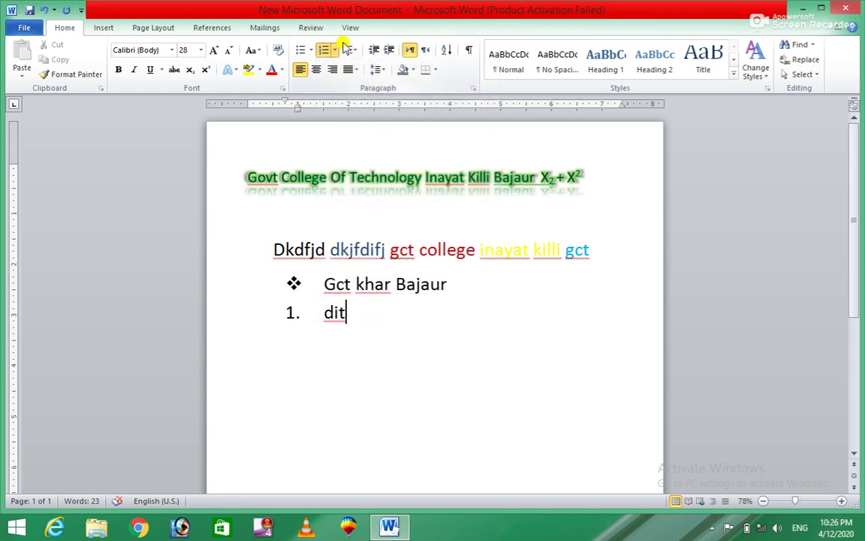
# - Turn off numbering on 'dit' and preview Multilevel List styles without applying one
pyautogui.click(321, 52)
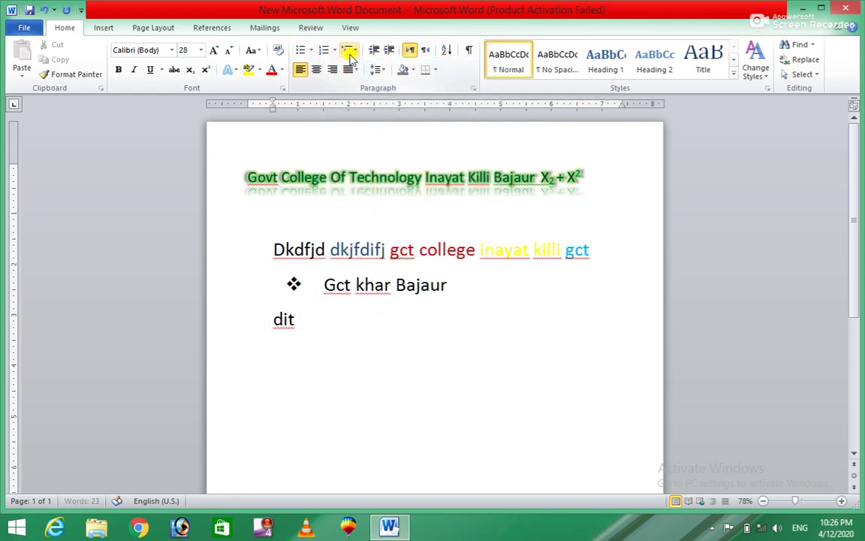
pyautogui.click(347, 51)
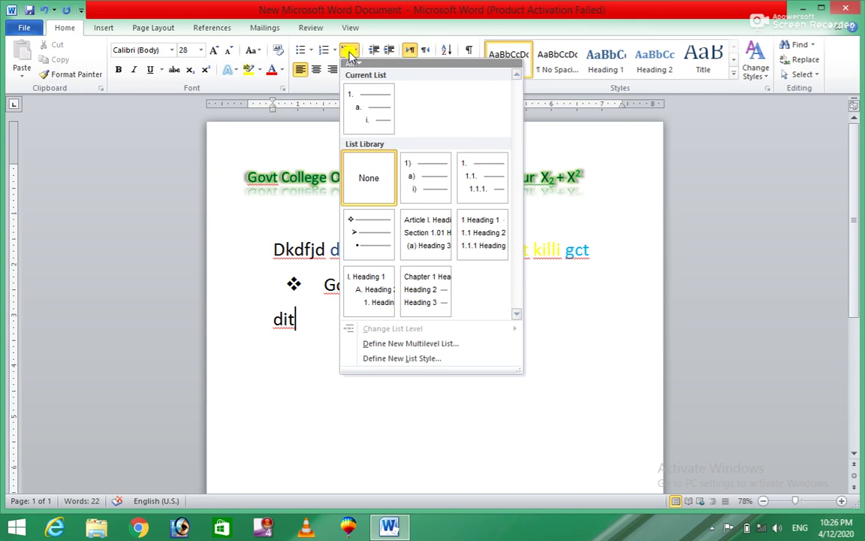
pyautogui.click(353, 51)
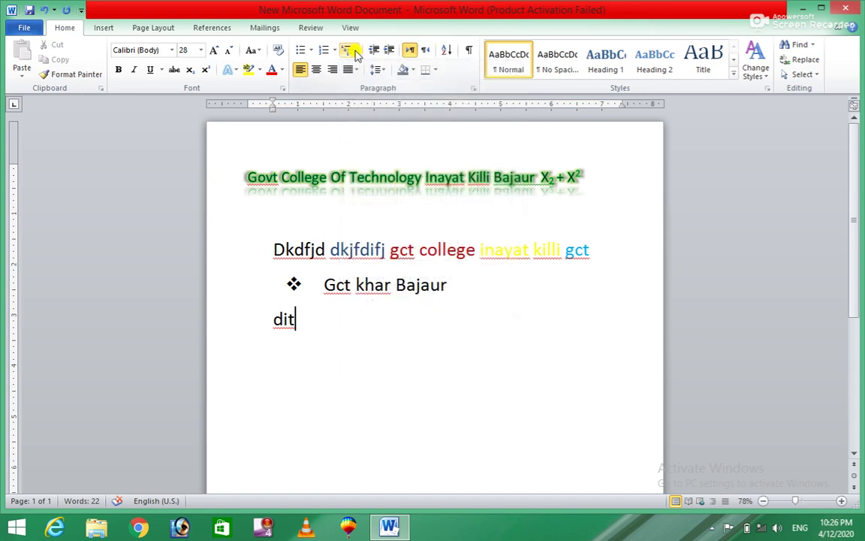
pyautogui.click(356, 53)
pyautogui.moveTo(411, 169)
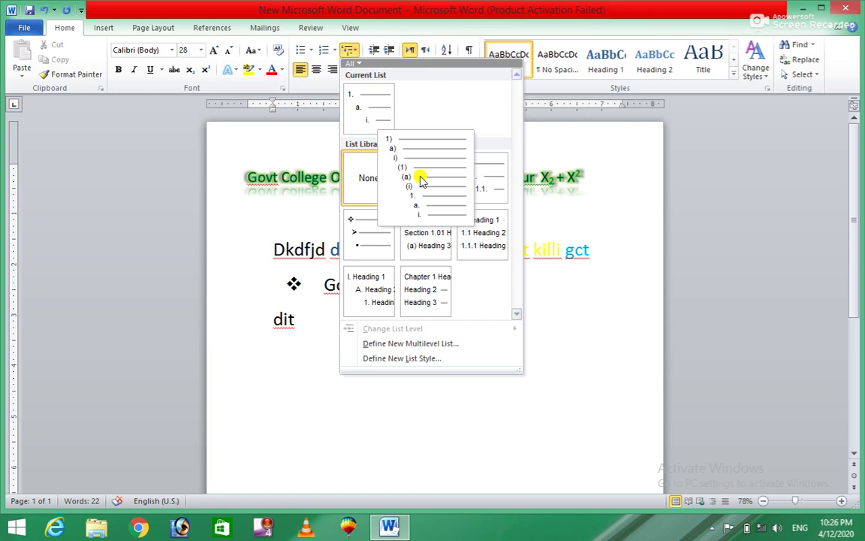
pyautogui.moveTo(475, 192)
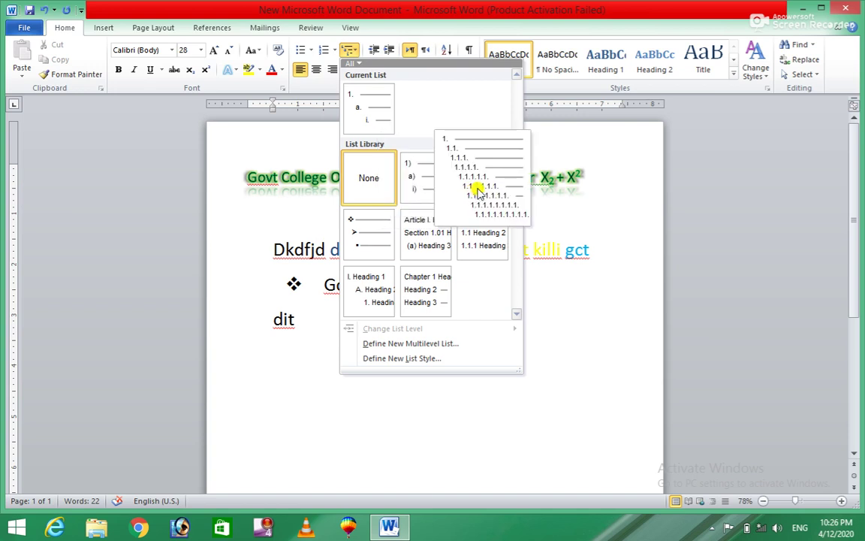
pyautogui.moveTo(433, 235)
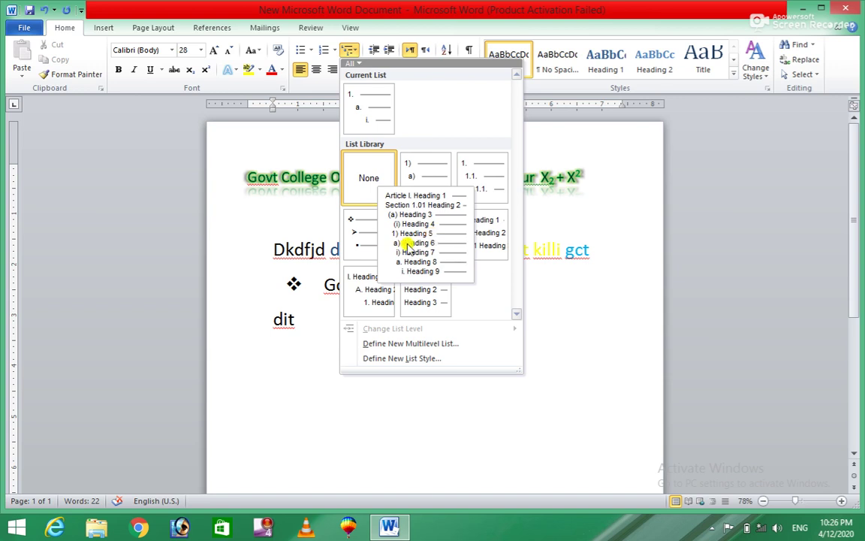
pyautogui.moveTo(382, 233)
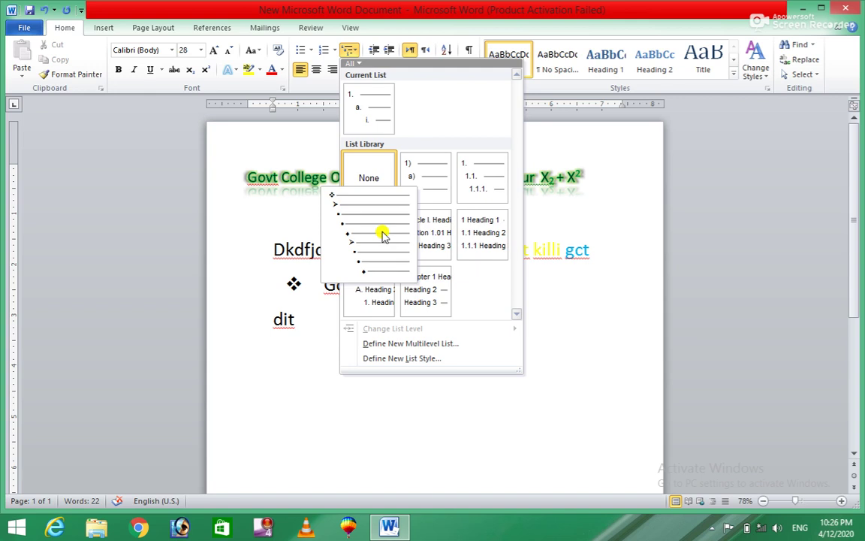
pyautogui.click(241, 133)
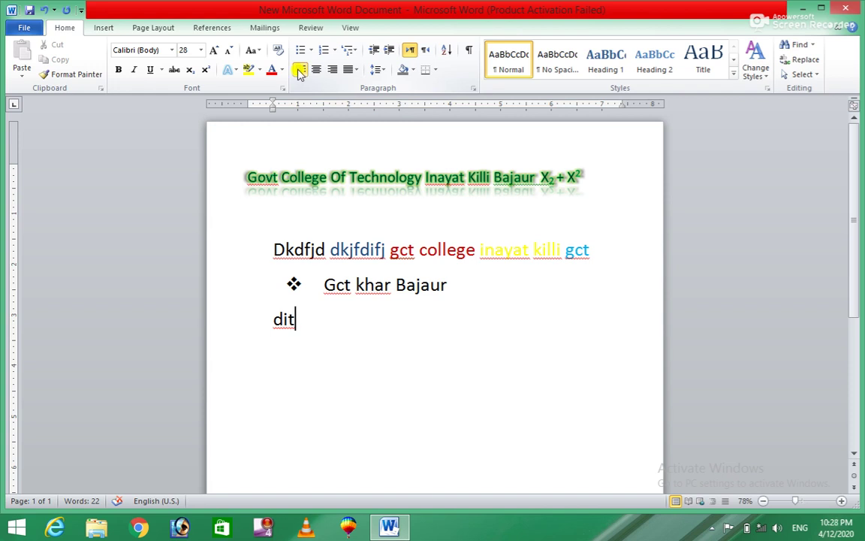
pyautogui.click(298, 71)
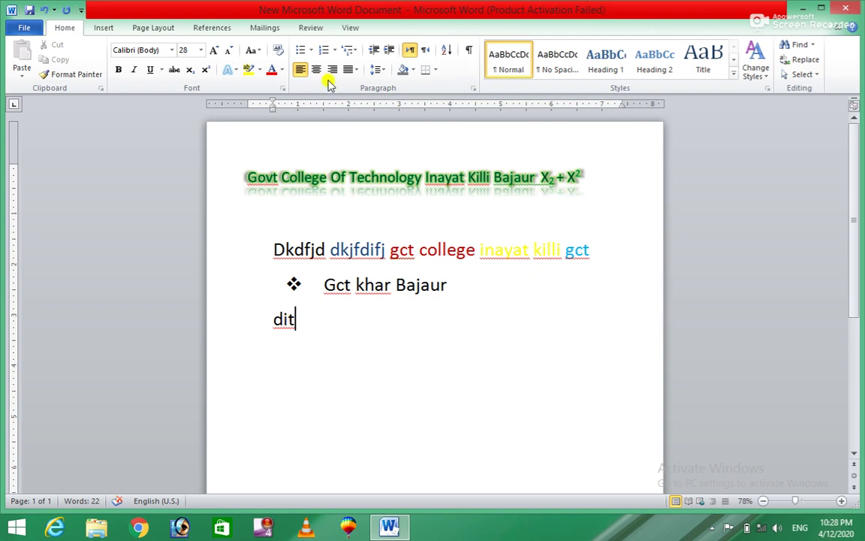
# - Centre the 'dit' paragraph, then select all text from the title to 'dit'
pyautogui.click(318, 71)
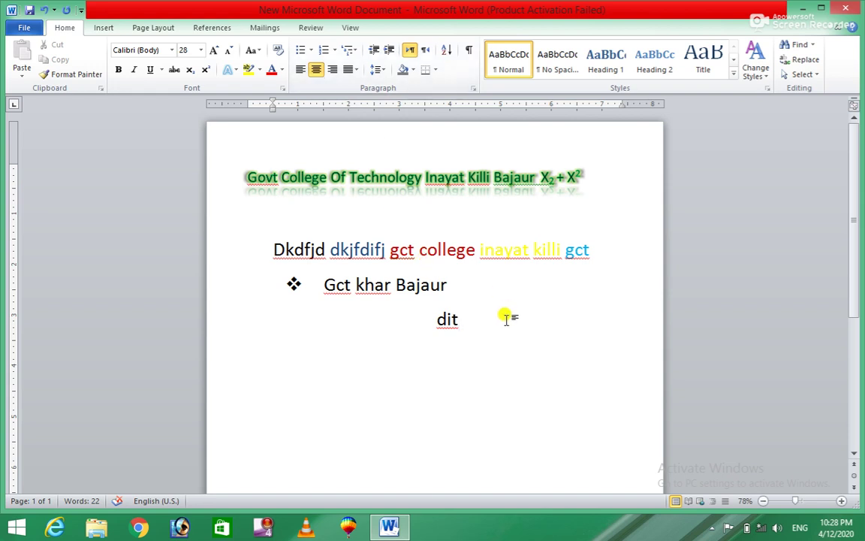
pyautogui.moveTo(506, 319); pyautogui.dragTo(239, 143)
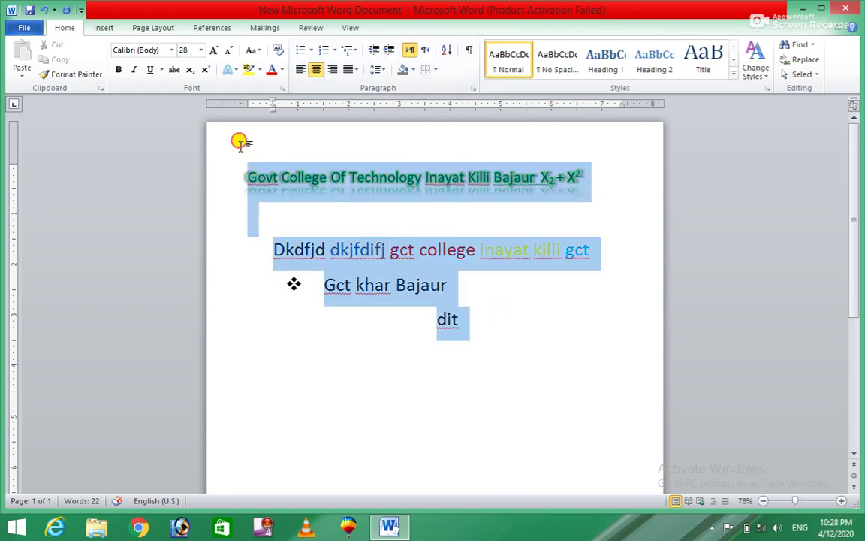
# - Try centred and right alignment on all selected text, then justify it
pyautogui.click(317, 70)
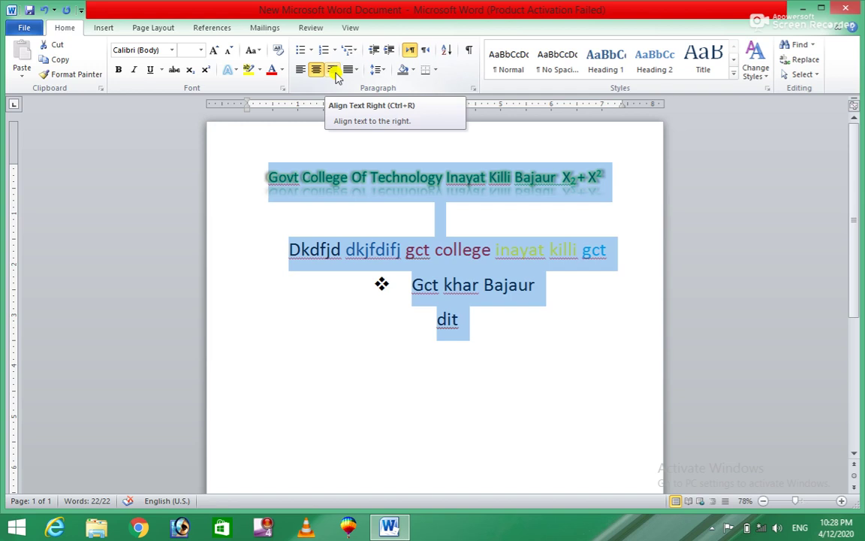
pyautogui.click(333, 70)
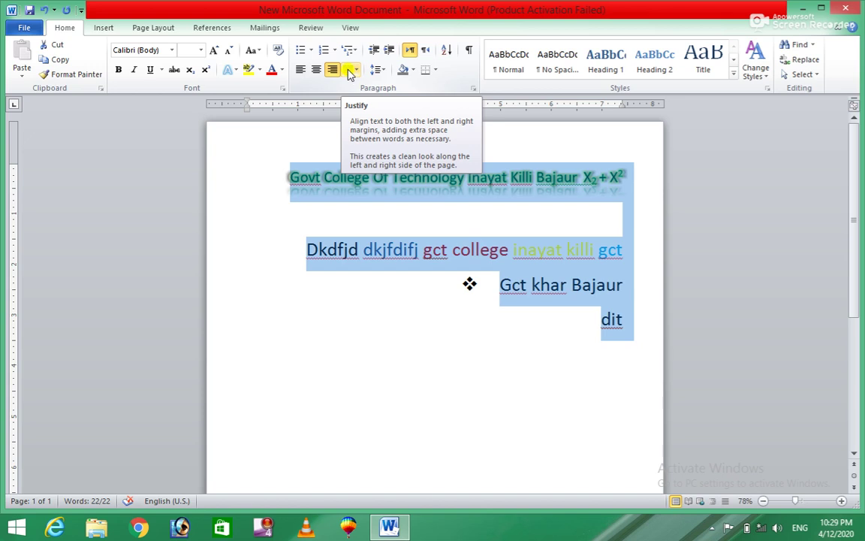
pyautogui.click(350, 72)
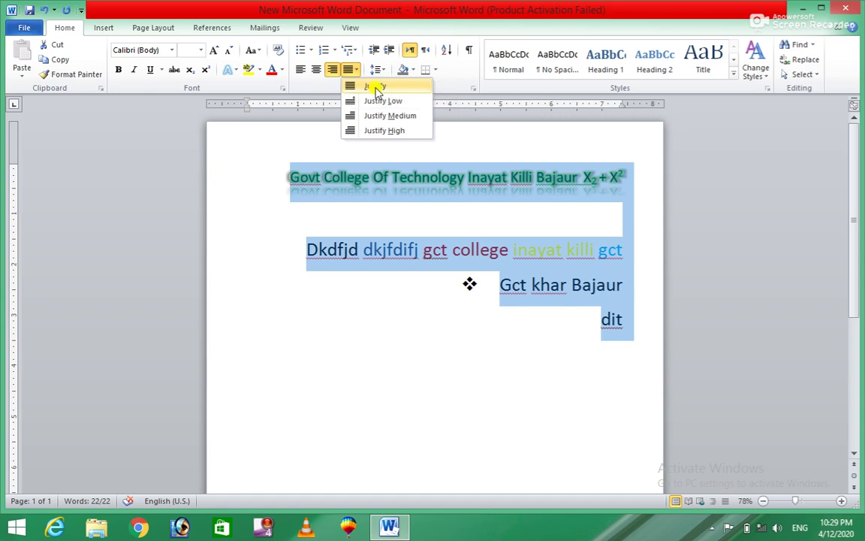
pyautogui.click(375, 88)
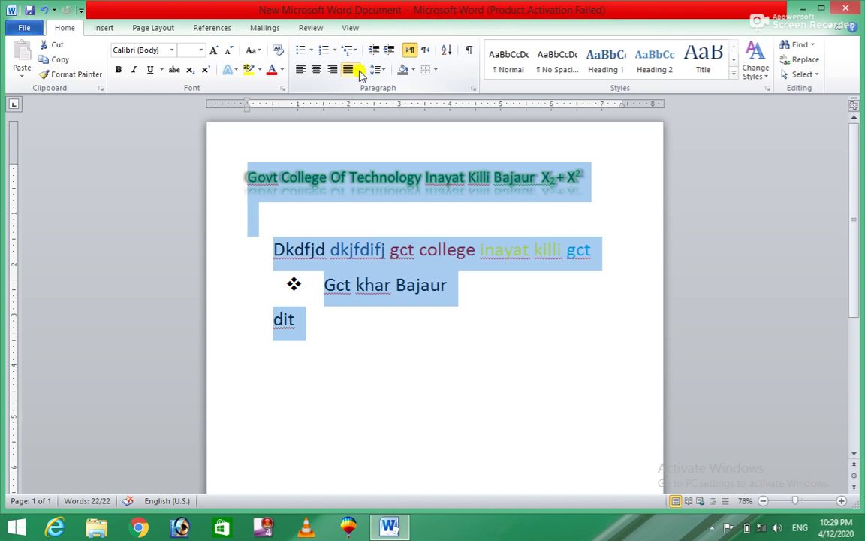
# - Try Justify Low, Medium and High on the text, then revert to standard Justify
pyautogui.click(359, 70)
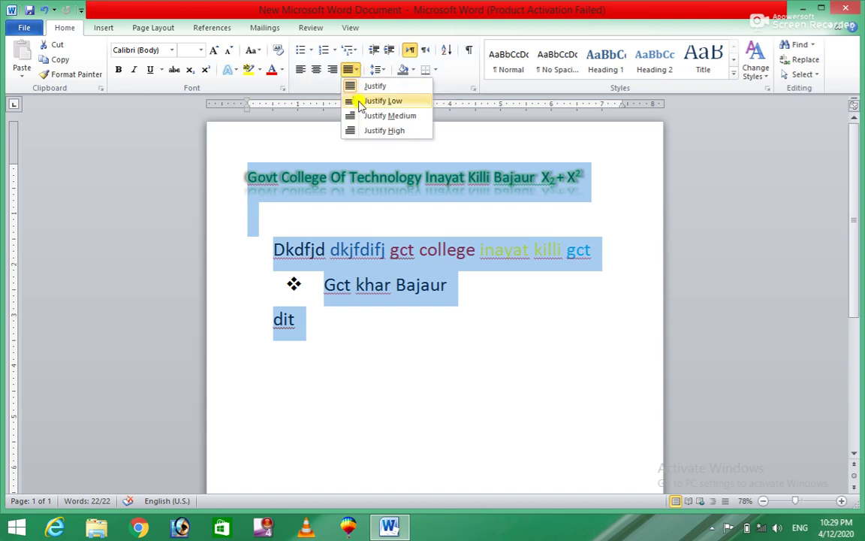
pyautogui.click(361, 101)
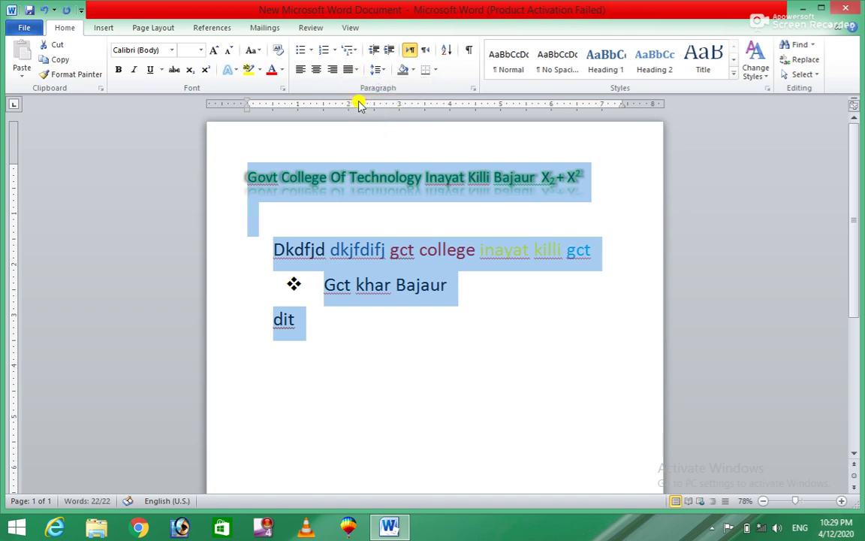
pyautogui.click(353, 69)
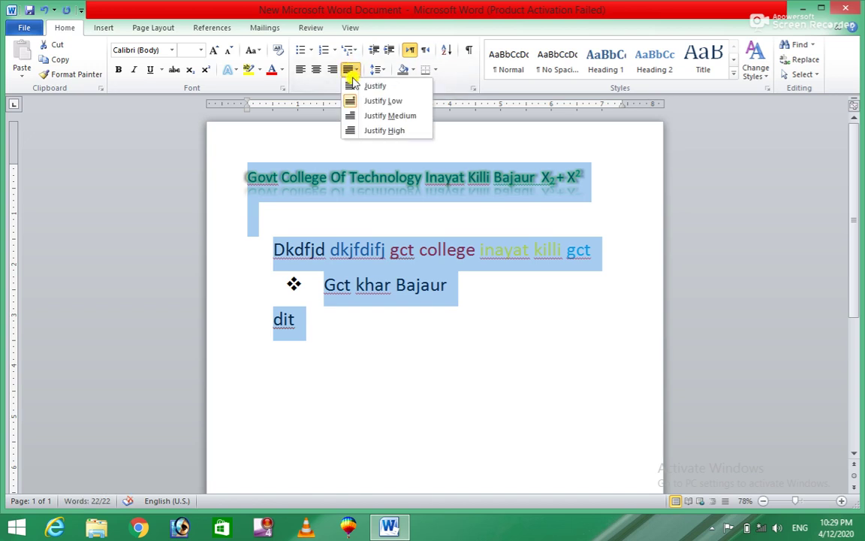
pyautogui.click(354, 117)
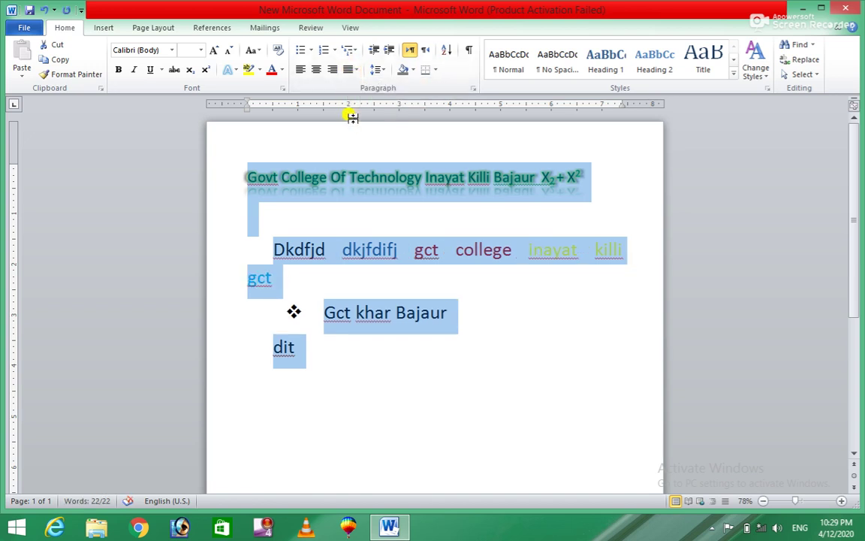
pyautogui.click(352, 72)
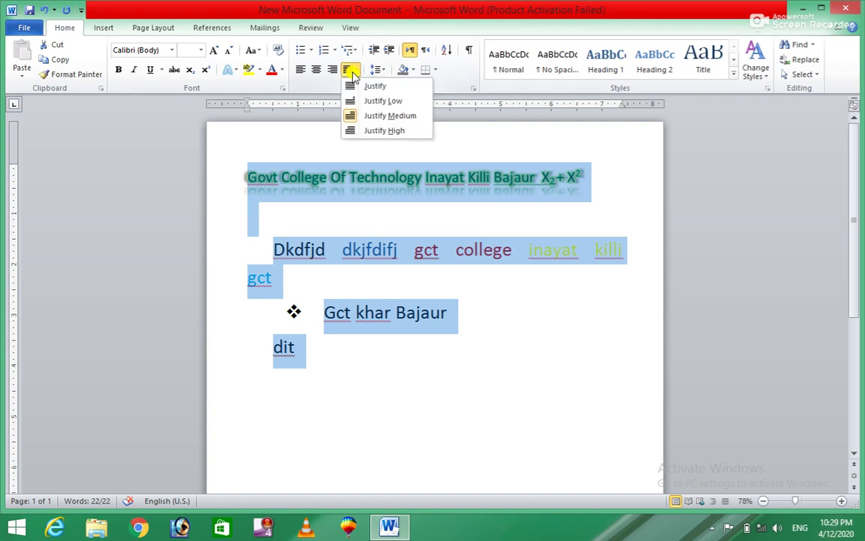
pyautogui.click(356, 131)
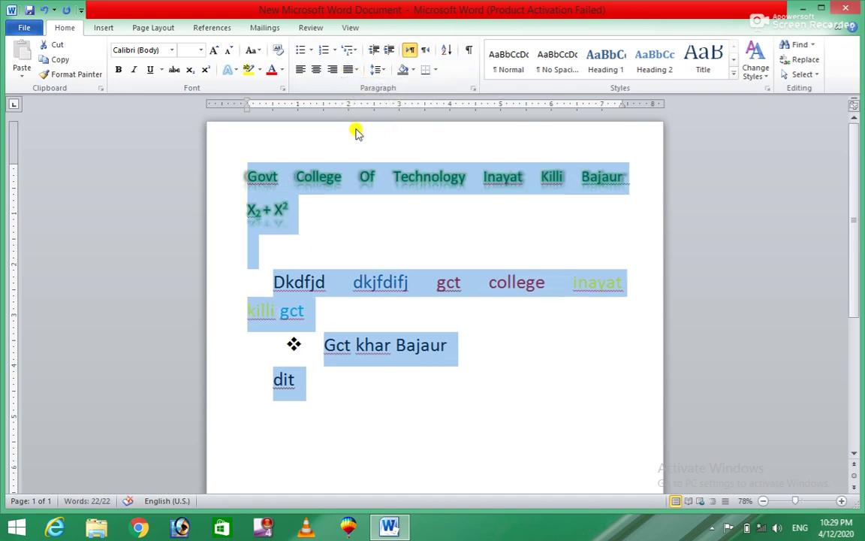
pyautogui.click(347, 69)
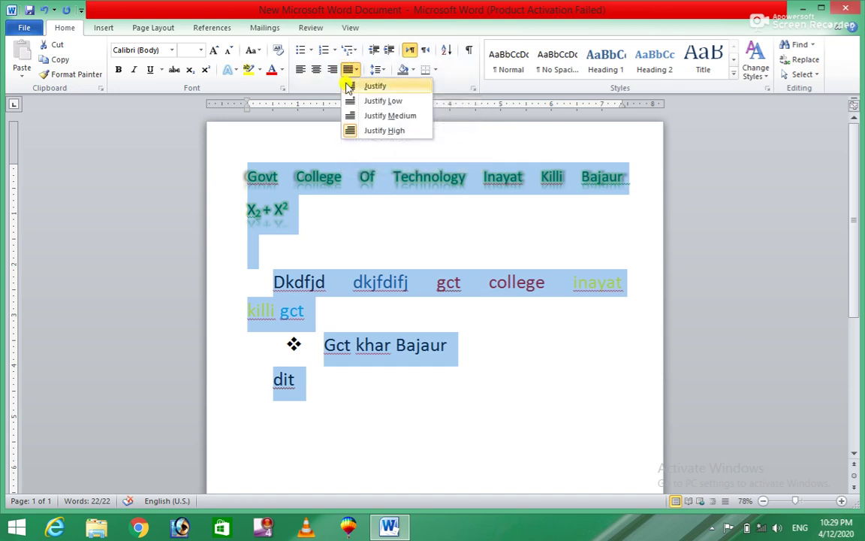
pyautogui.click(348, 87)
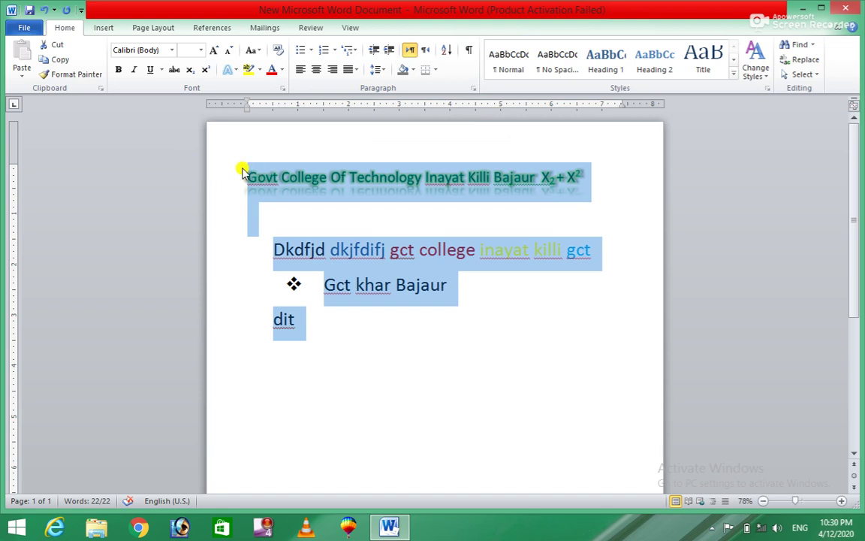
pyautogui.click(373, 50)
pyautogui.click(390, 50)
pyautogui.click(390, 50)
pyautogui.click(390, 50)
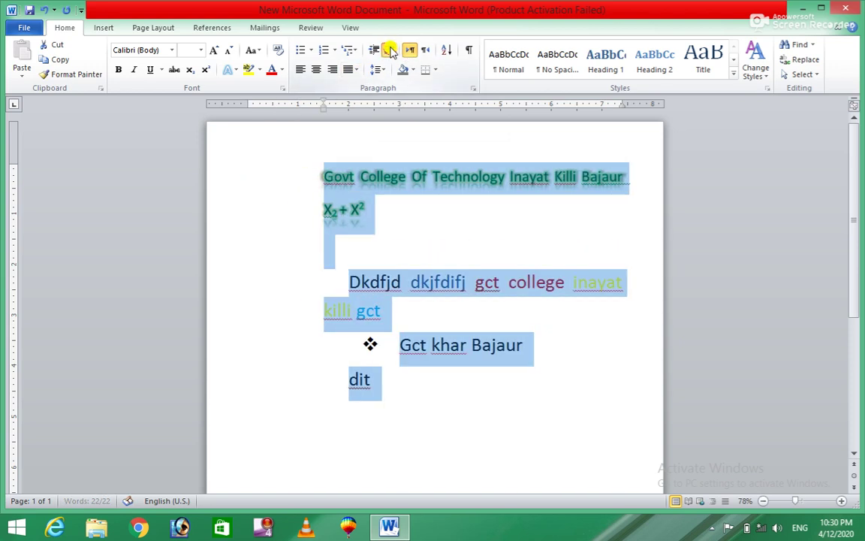
pyautogui.click(390, 50)
pyautogui.click(390, 51)
pyautogui.click(390, 50)
pyautogui.click(389, 51)
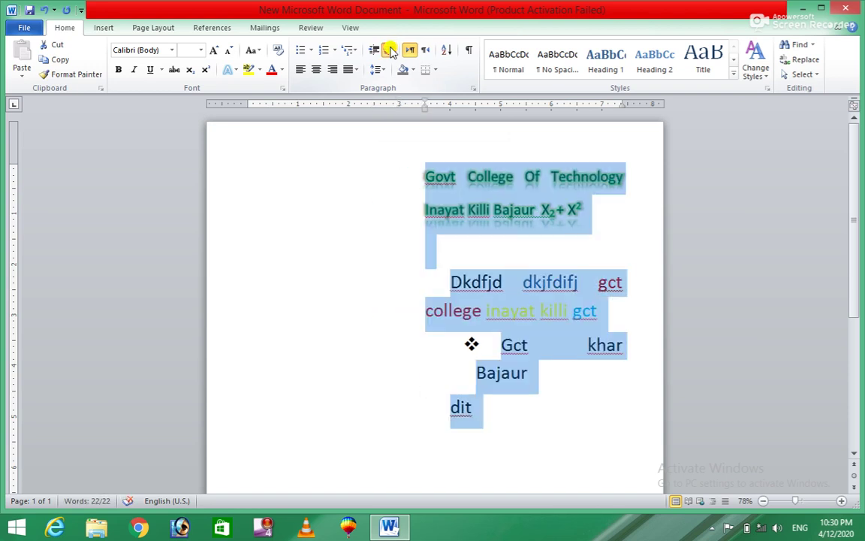
pyautogui.click(390, 51)
pyautogui.click(390, 50)
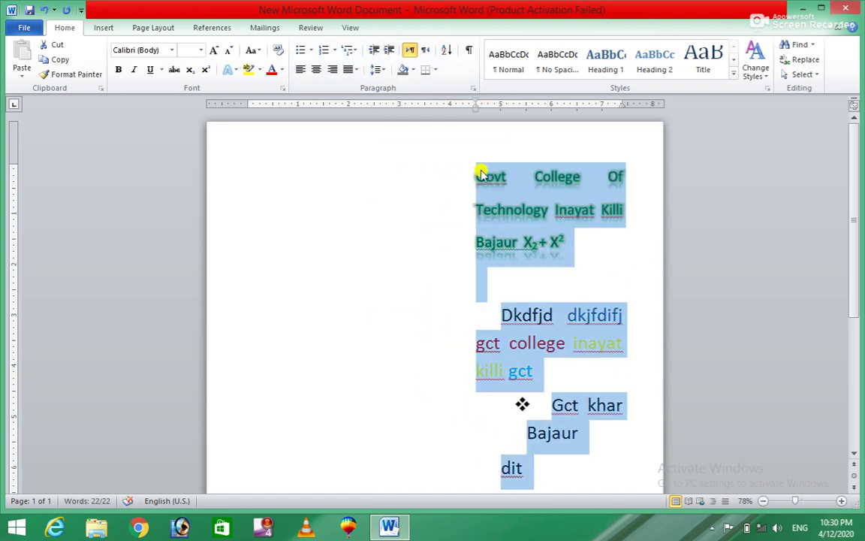
pyautogui.click(372, 50)
pyautogui.click(372, 50)
pyautogui.click(373, 49)
pyautogui.click(372, 49)
pyautogui.click(373, 49)
pyautogui.click(373, 49)
pyautogui.click(373, 50)
pyautogui.click(373, 50)
pyautogui.click(373, 50)
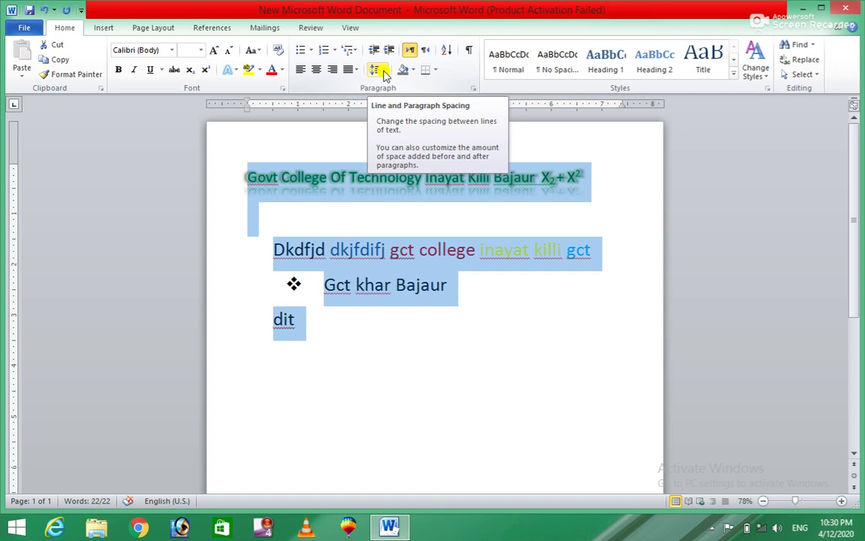
pyautogui.click(377, 70)
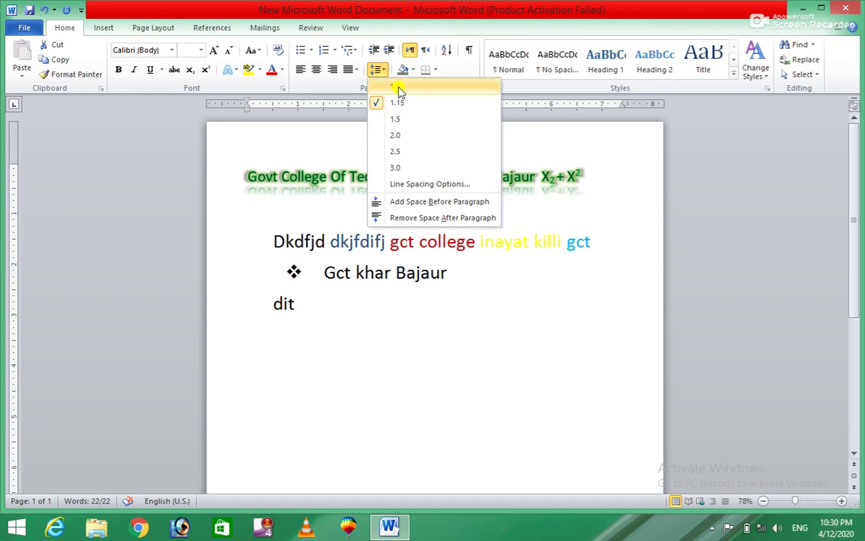
# - Change the document's line spacing from 1.15 to 1.0
pyautogui.click(398, 88)
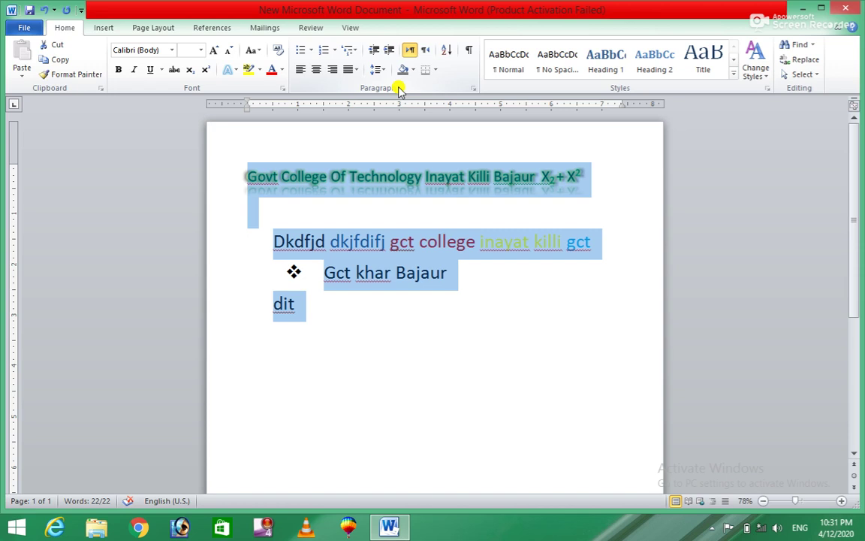
pyautogui.click(378, 69)
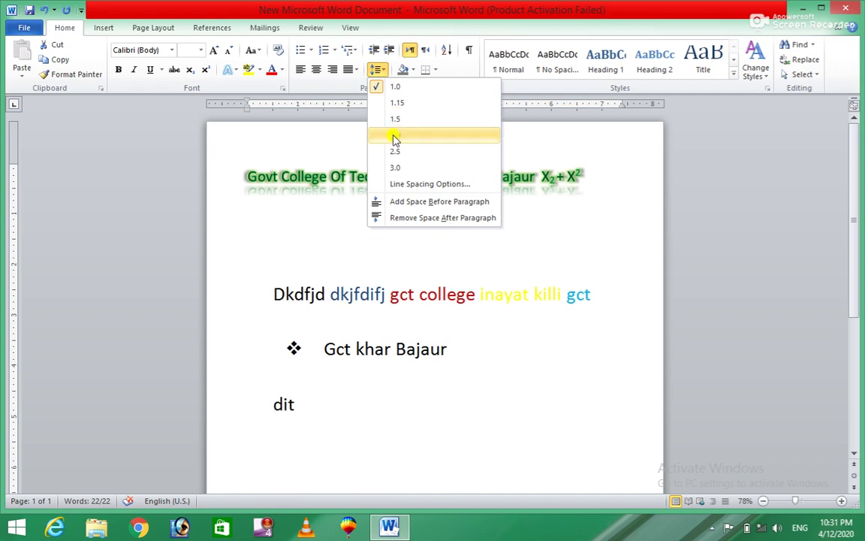
# - Set Spacing After to 0 pt for all paragraphs in the Paragraph dialog
pyautogui.click(406, 185)
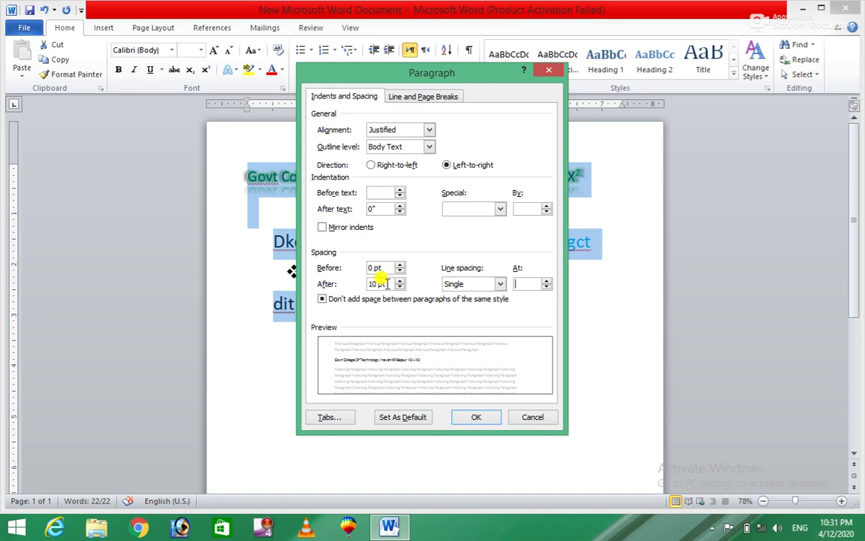
pyautogui.doubleClick(376, 285)
pyautogui.write('0')
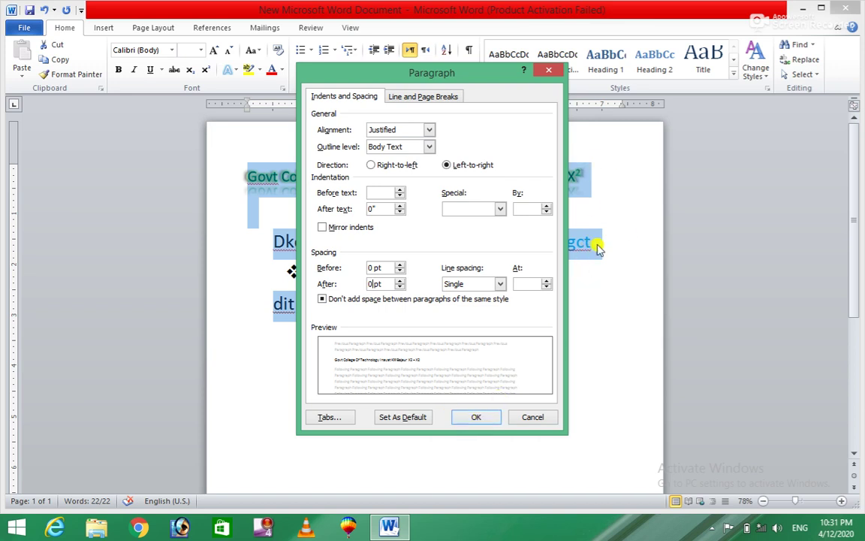
pyautogui.click(475, 416)
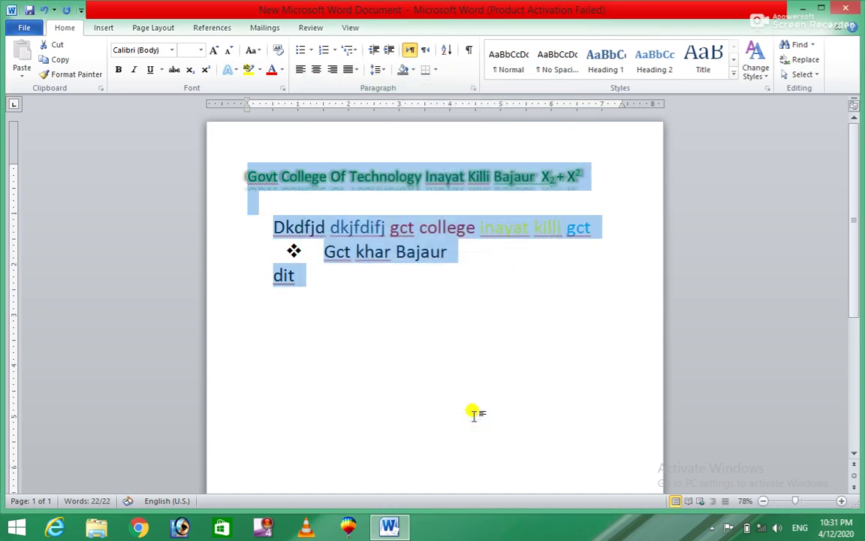
pyautogui.click(253, 204)
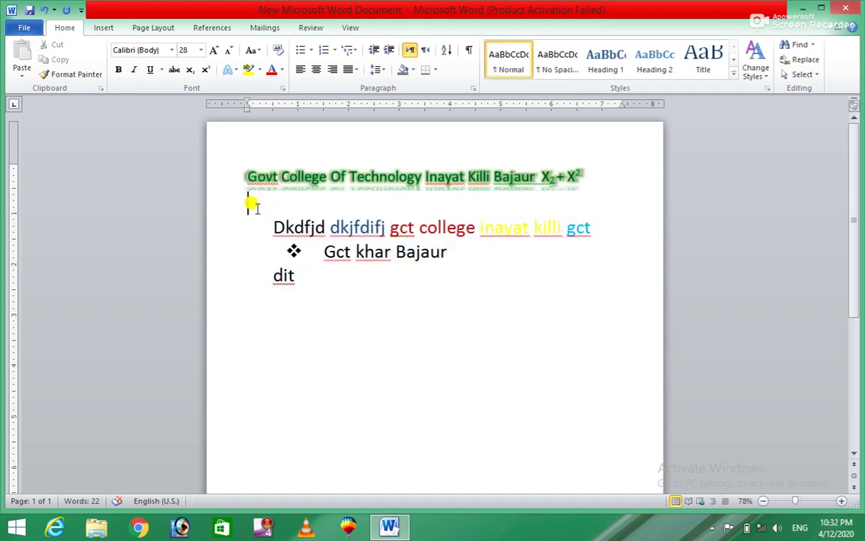
# - Delete the blank line under the heading, give it 1.5 spacing, and keep left-to-right direction
pyautogui.press('BackSpace')
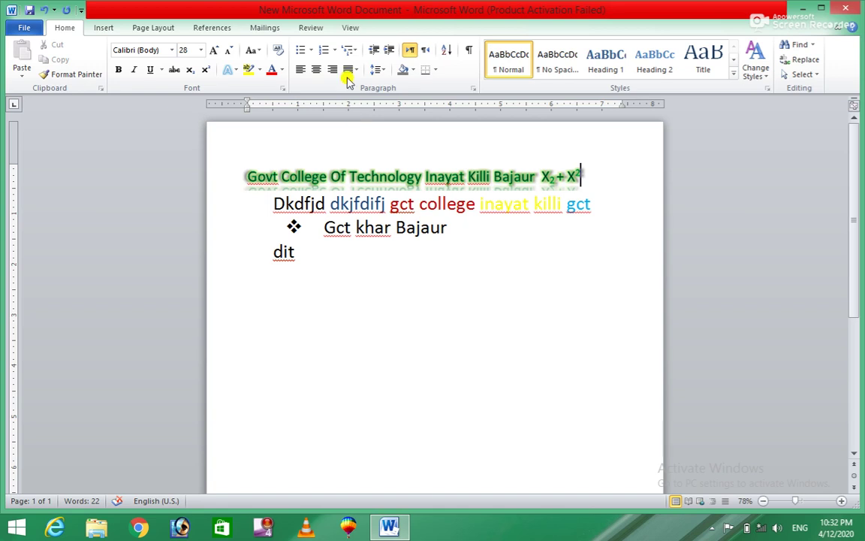
pyautogui.click(376, 69)
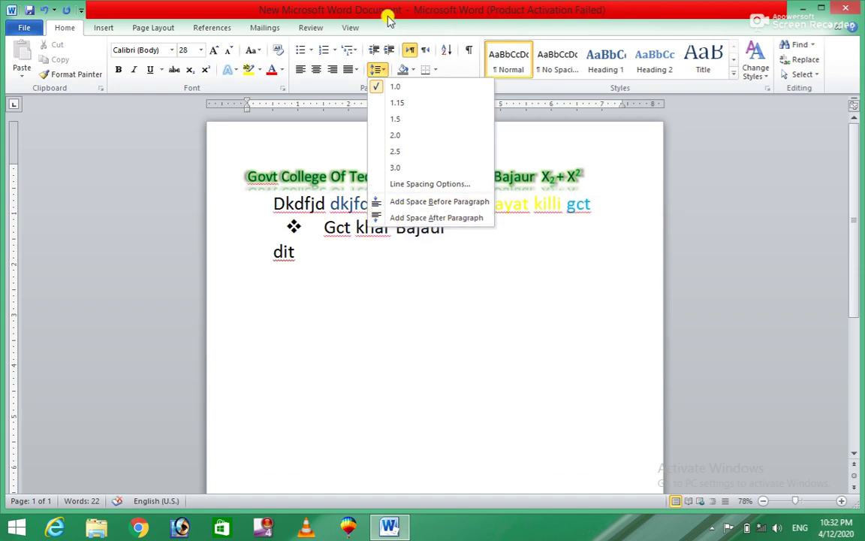
pyautogui.click(390, 120)
pyautogui.click(379, 70)
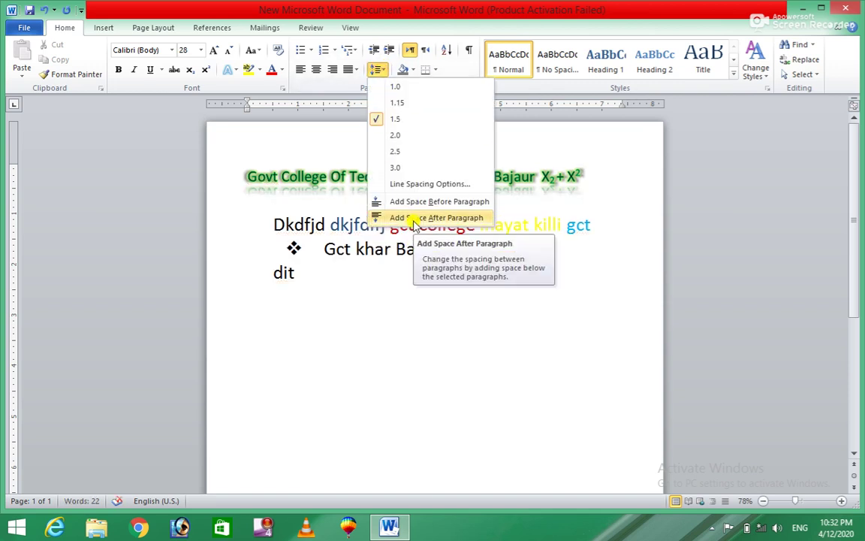
pyautogui.click(404, 313)
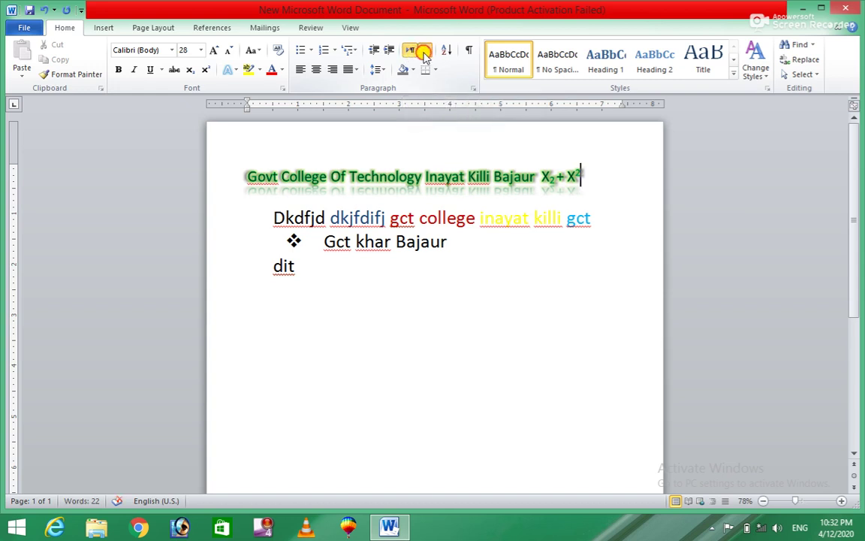
pyautogui.click(425, 55)
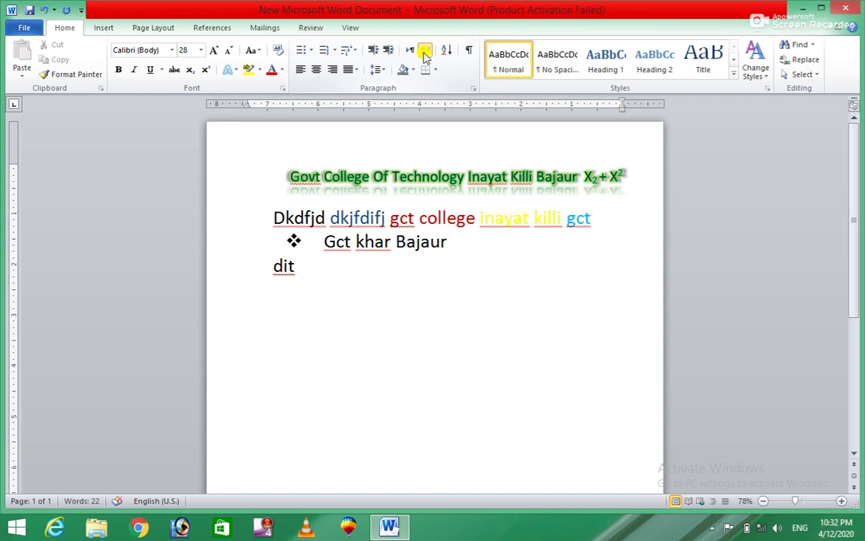
pyautogui.click(406, 54)
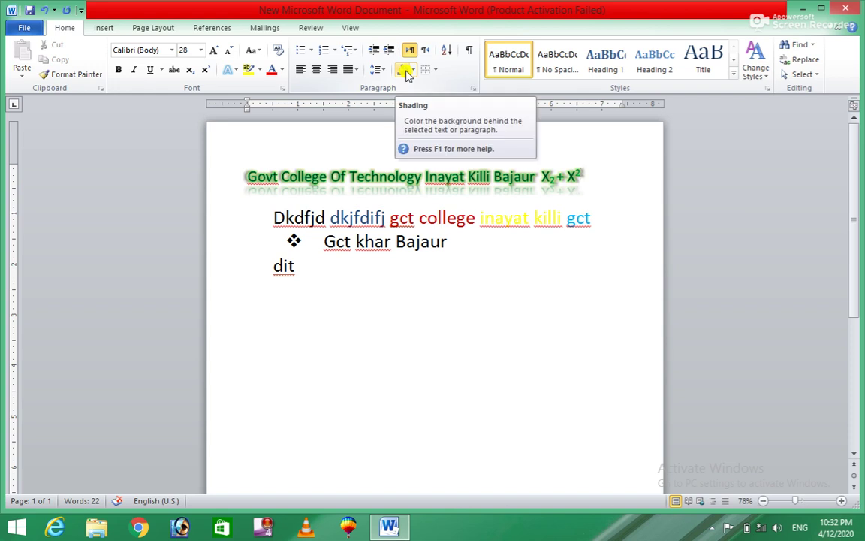
pyautogui.click(404, 70)
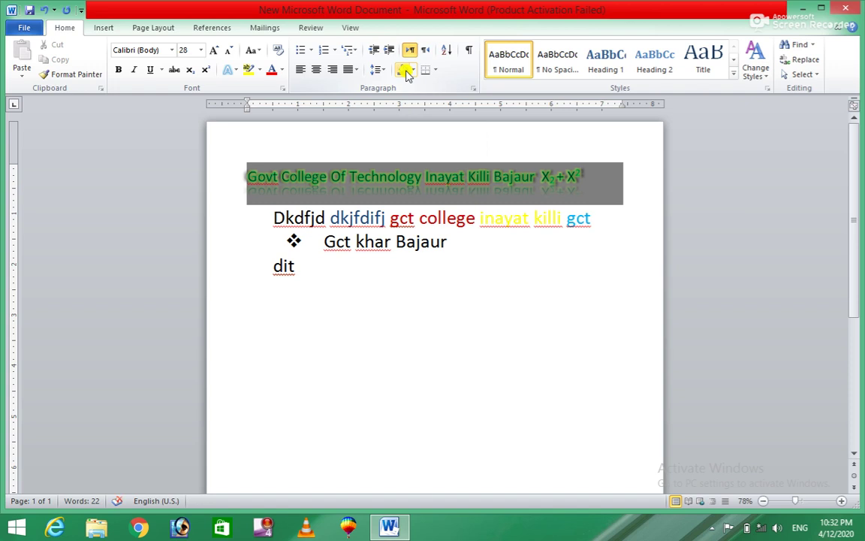
pyautogui.click(344, 304)
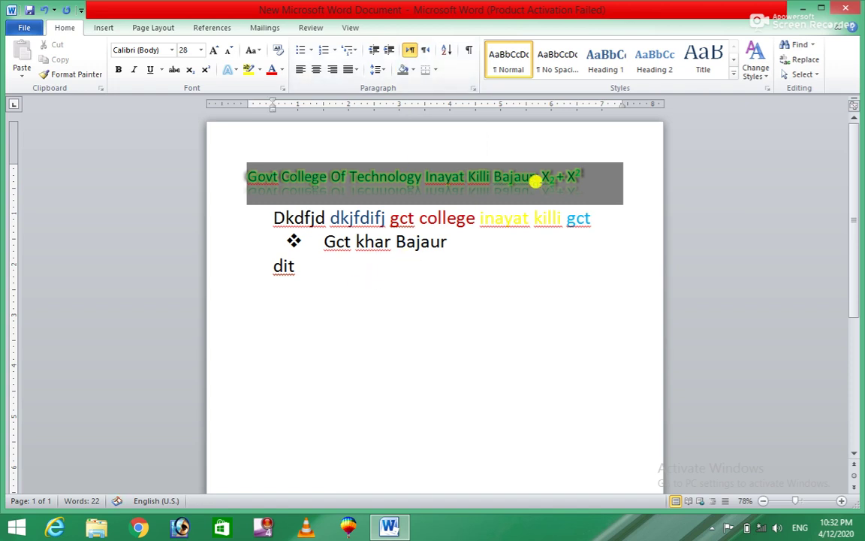
pyautogui.click(579, 174)
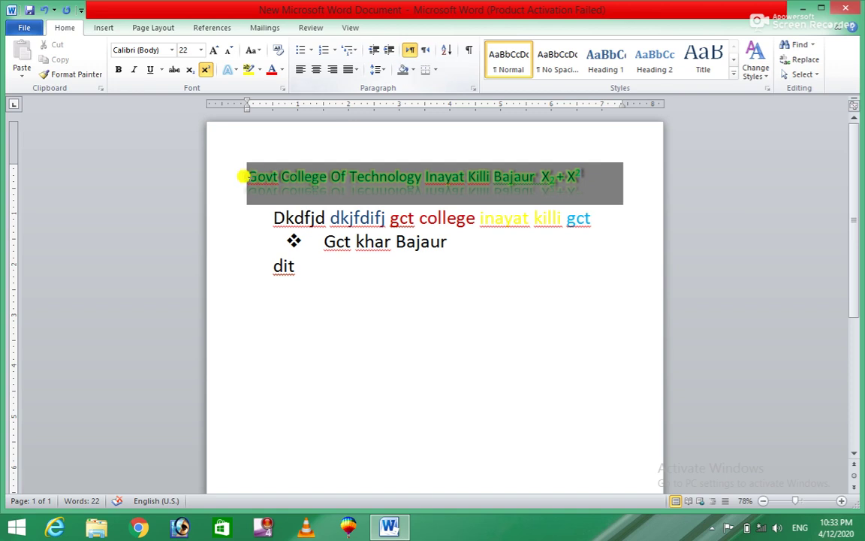
pyautogui.click(241, 175)
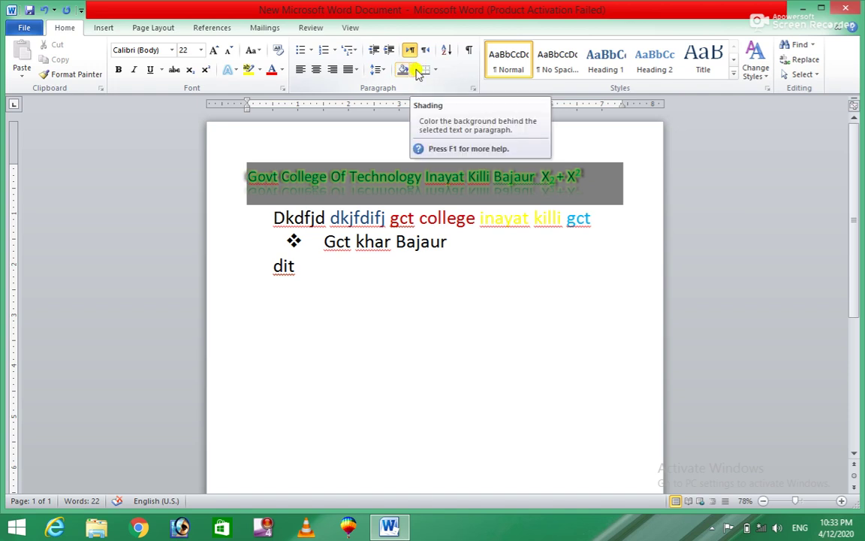
pyautogui.click(418, 71)
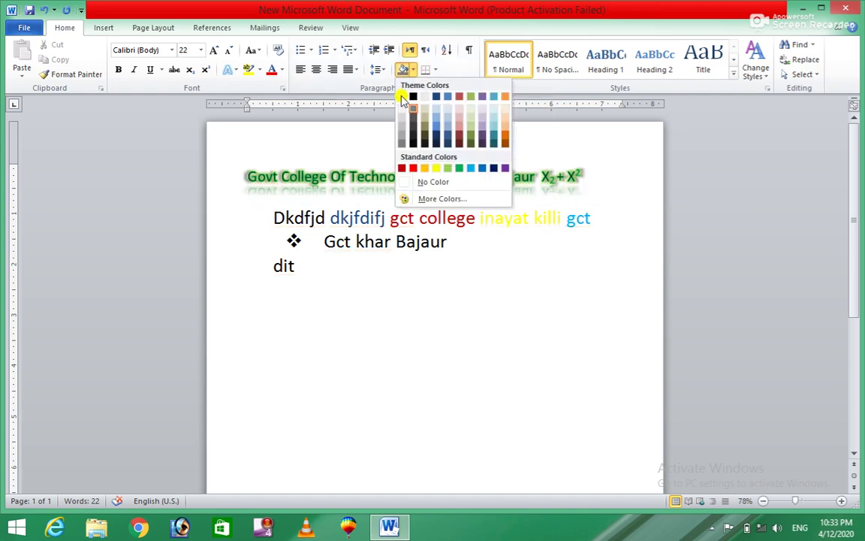
pyautogui.click(425, 180)
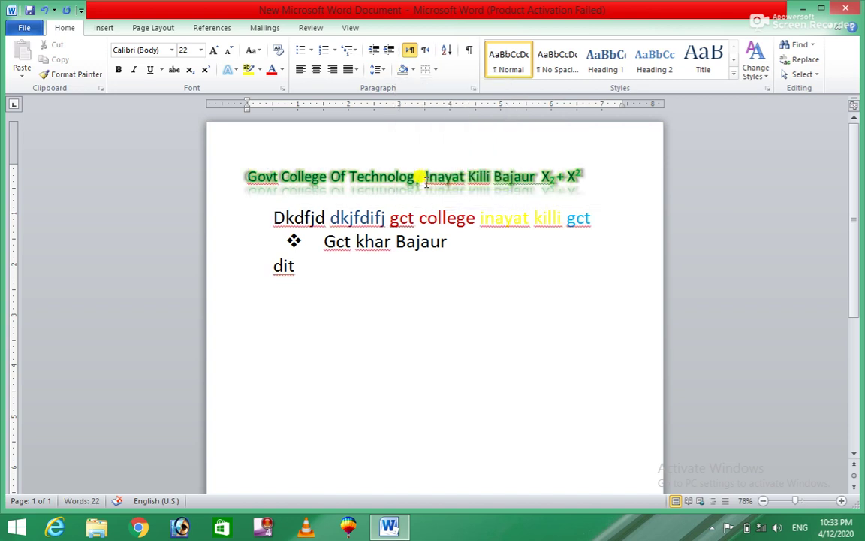
pyautogui.click(412, 69)
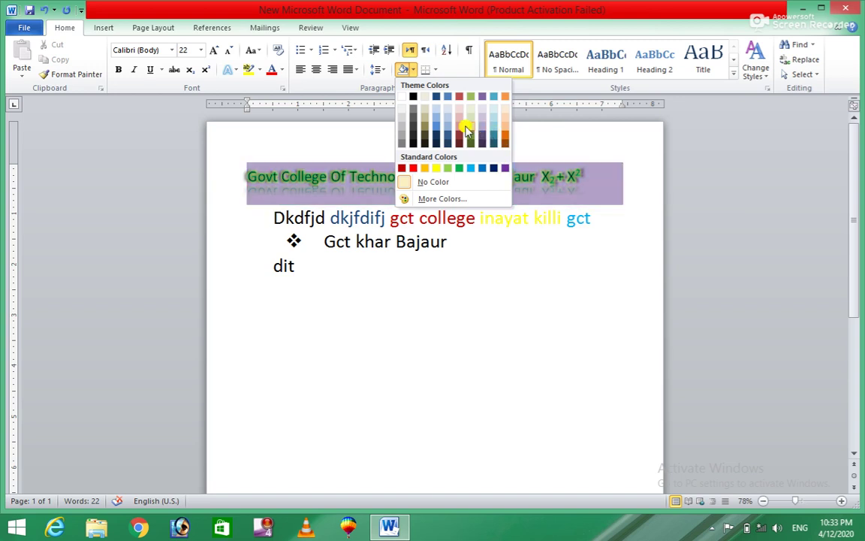
pyautogui.click(407, 182)
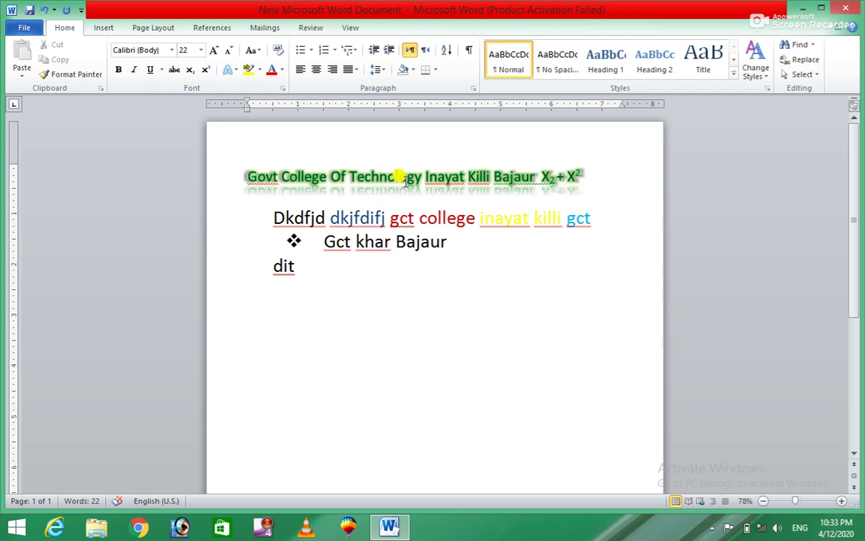
pyautogui.click(389, 286)
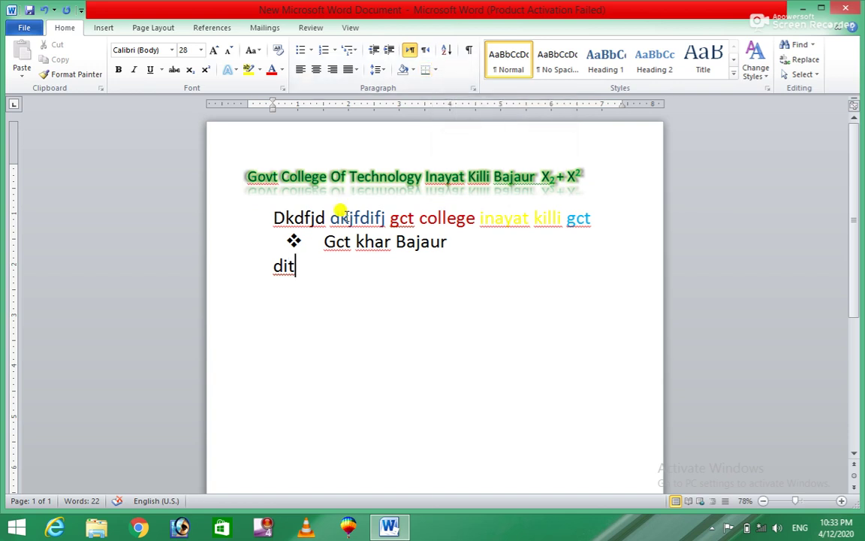
# - Start an empty line after 'Dit' and bring up the Borders options
pyautogui.press('Return')
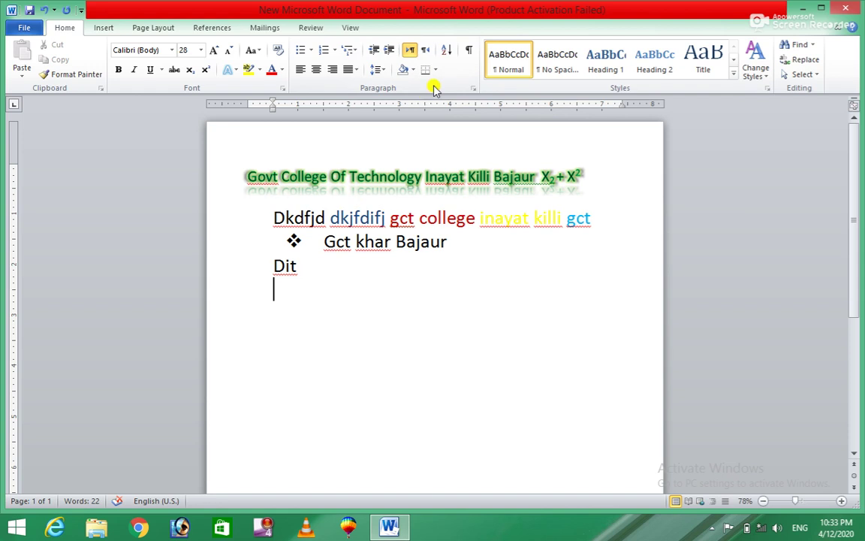
pyautogui.click(435, 70)
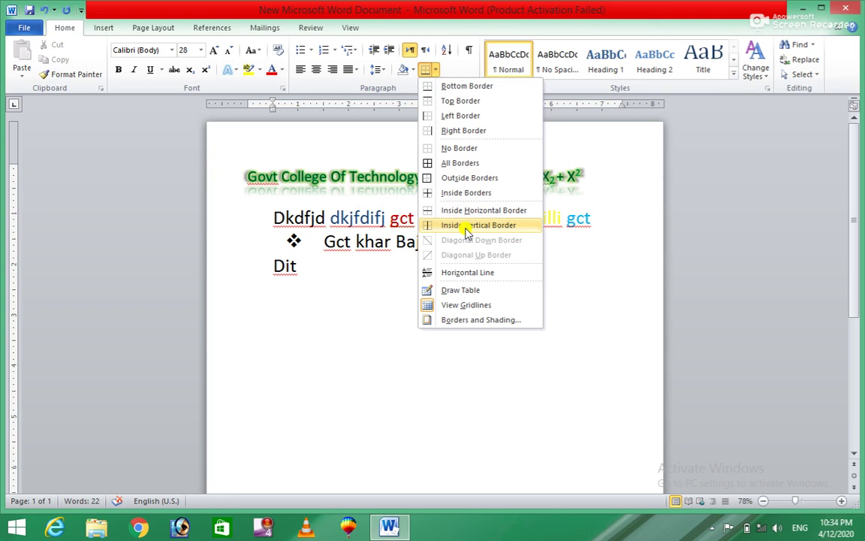
# - Draw a trial table outline below 'Dit' with Draw Table, then undo it
pyautogui.click(448, 290)
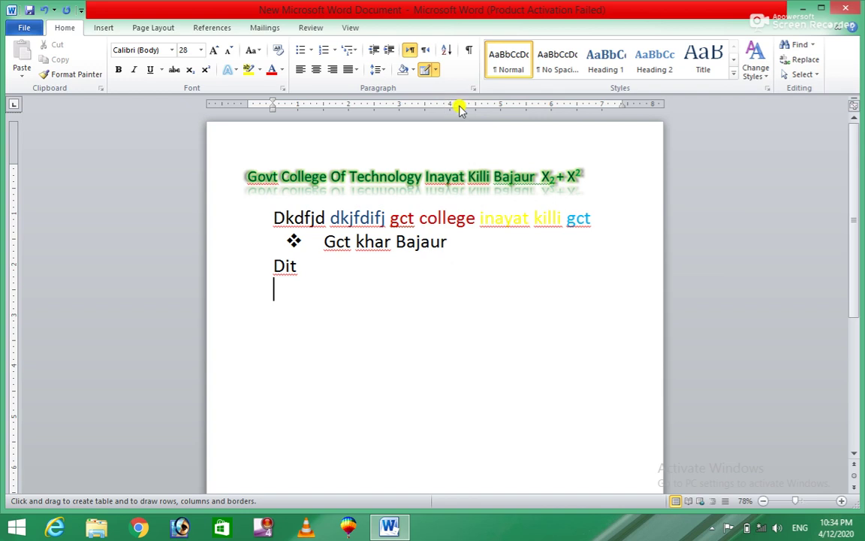
pyautogui.click(435, 71)
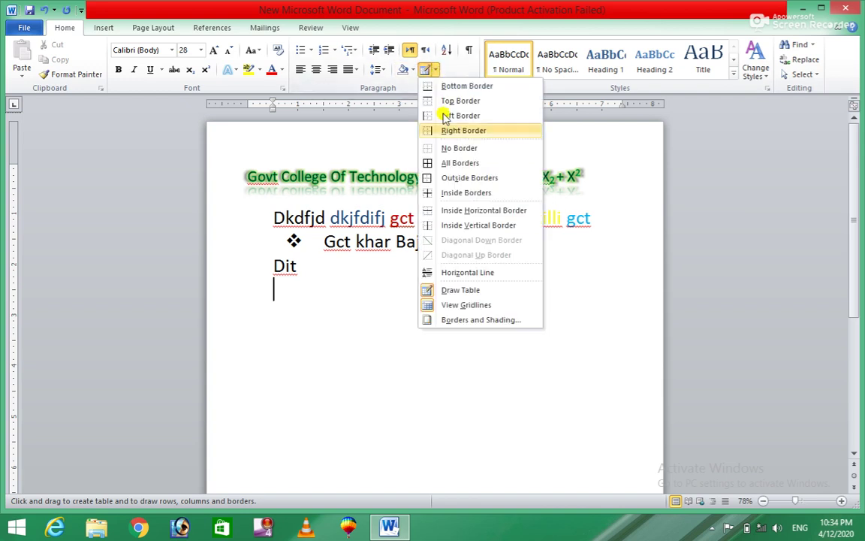
pyautogui.click(443, 294)
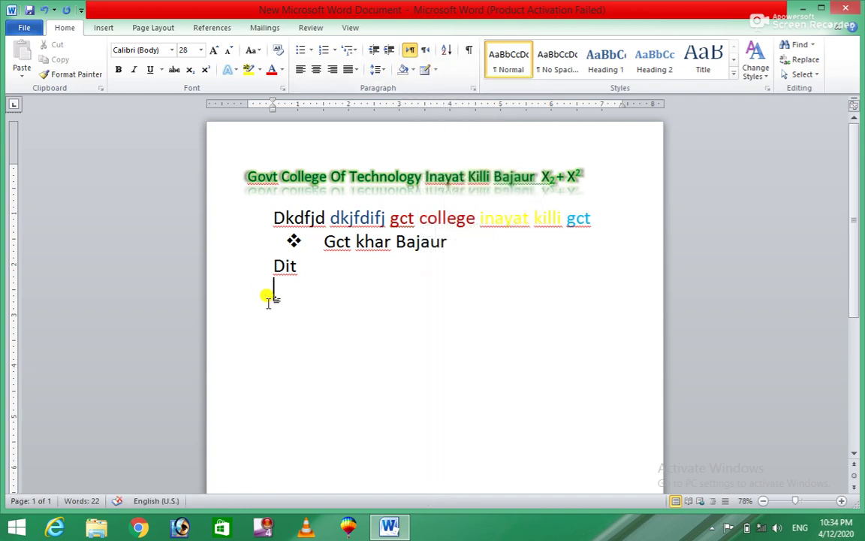
pyautogui.click(424, 70)
pyautogui.moveTo(255, 297); pyautogui.dragTo(606, 356)
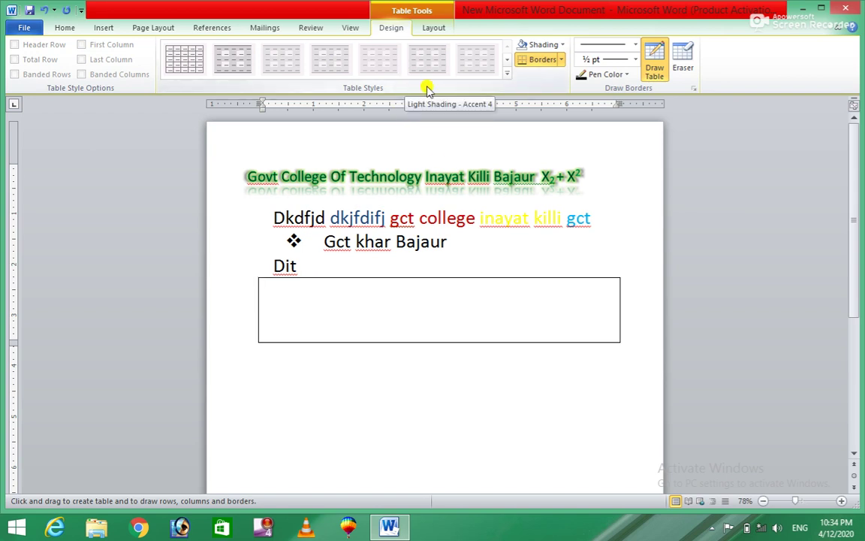
pyautogui.click(448, 175)
pyautogui.hotkey('ctrl', 'z')
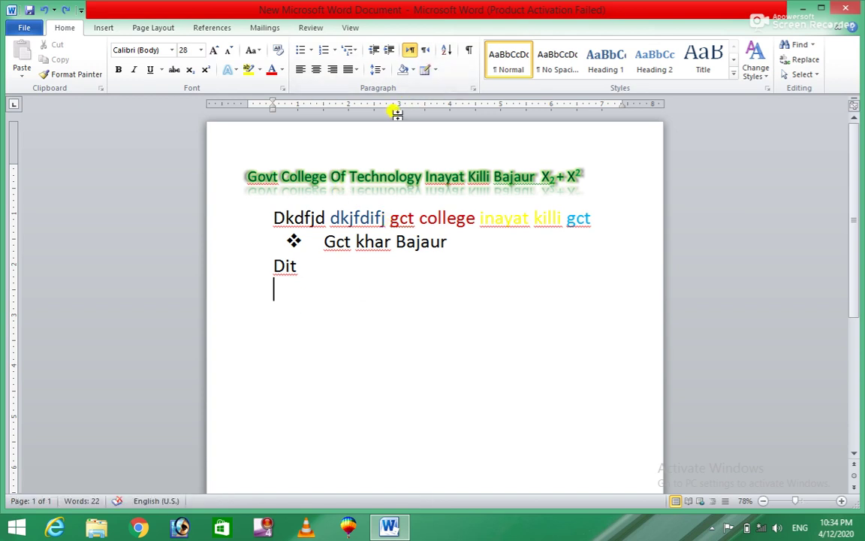
pyautogui.click(431, 73)
# - Draw a table below 'Dit' with five columns and two rows, splitting one top cell
pyautogui.moveTo(271, 304)
pyautogui.mouseDown()
pyautogui.moveTo(445, 362)
pyautogui.moveTo(573, 332)
pyautogui.mouseUp()
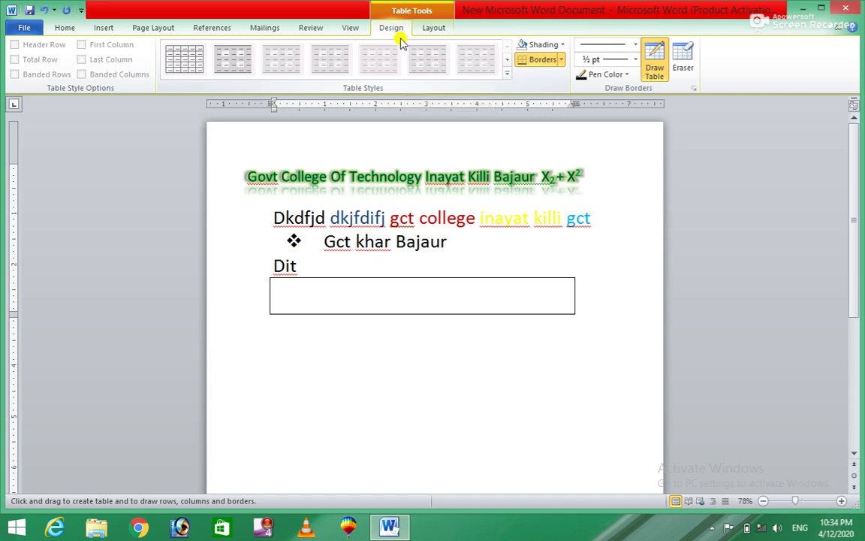
pyautogui.moveTo(303, 263)
pyautogui.mouseDown()
pyautogui.moveTo(316, 272)
pyautogui.moveTo(310, 314)
pyautogui.mouseUp()
pyautogui.moveTo(371, 275); pyautogui.dragTo(370, 313)
pyautogui.moveTo(425, 278); pyautogui.dragTo(424, 314)
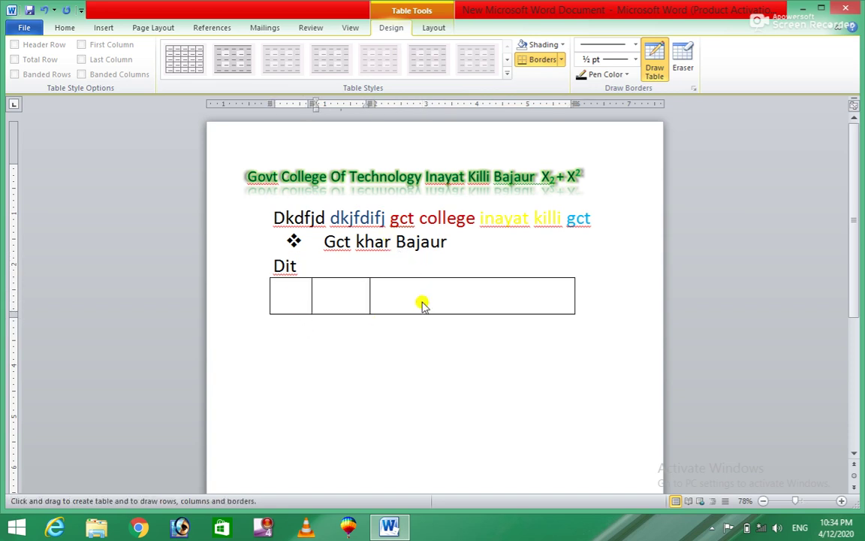
pyautogui.moveTo(272, 291); pyautogui.dragTo(560, 290)
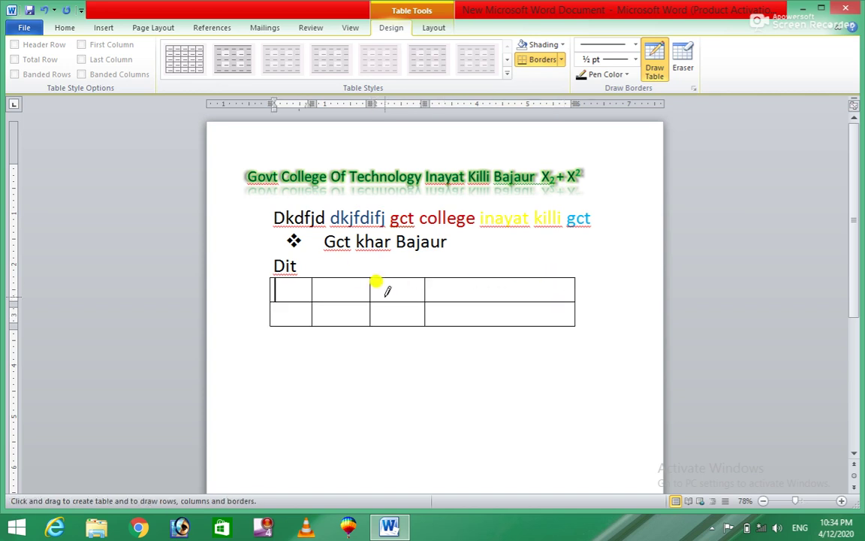
pyautogui.moveTo(374, 290); pyautogui.dragTo(423, 290)
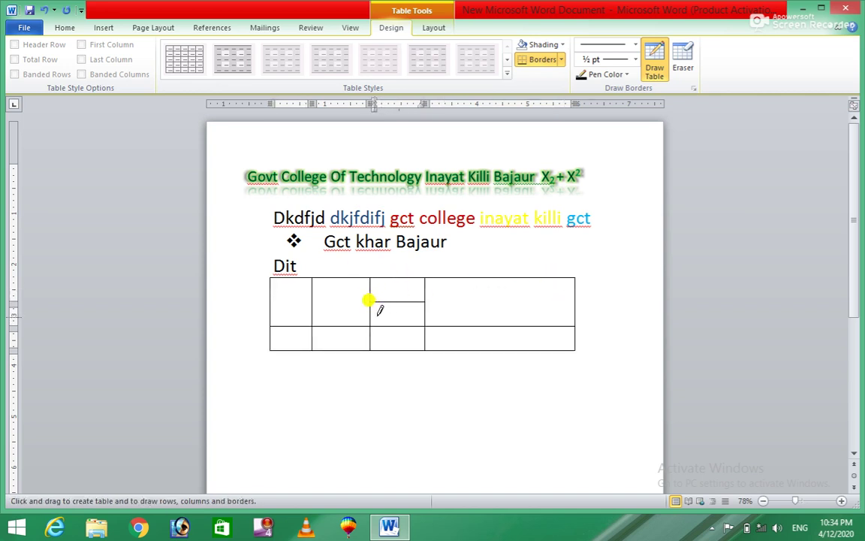
pyautogui.moveTo(337, 278); pyautogui.dragTo(337, 329)
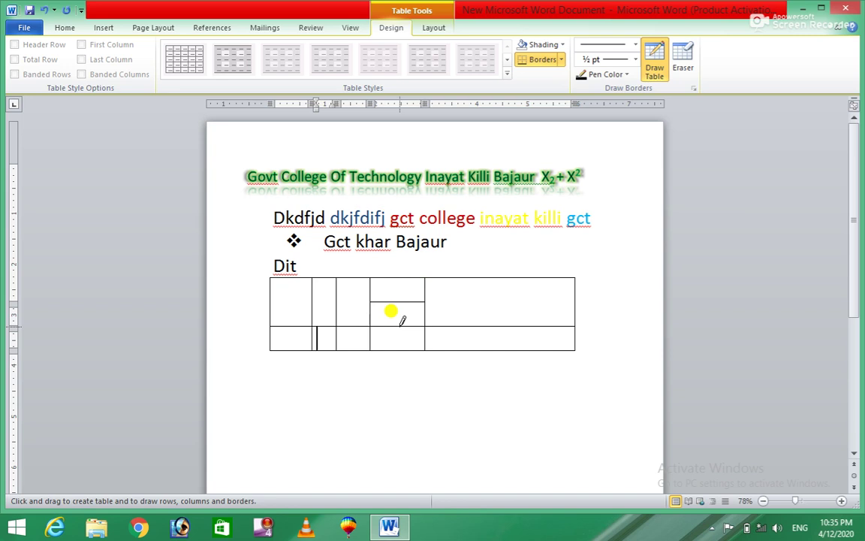
# - Erase the row dividers in the first four columns, leaving only the last column split
pyautogui.click(685, 67)
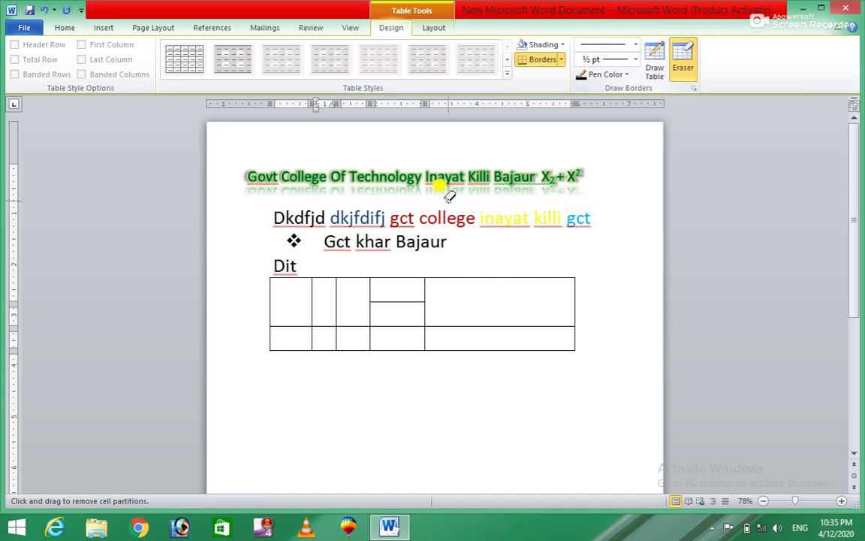
pyautogui.click(390, 300)
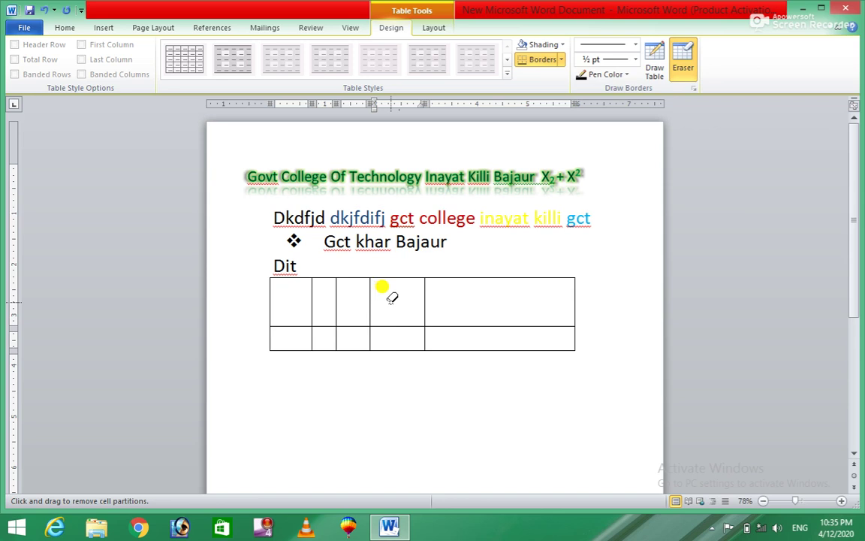
pyautogui.click(359, 325)
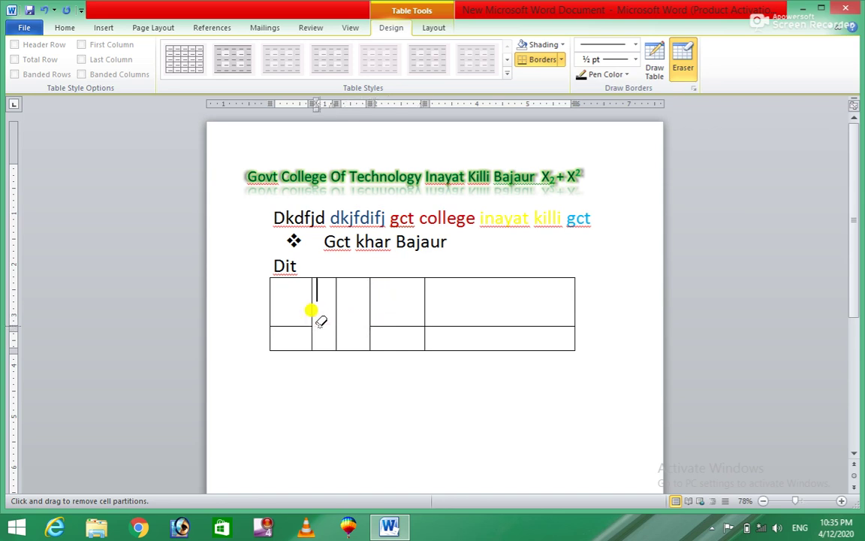
pyautogui.moveTo(319, 324); pyautogui.dragTo(293, 325)
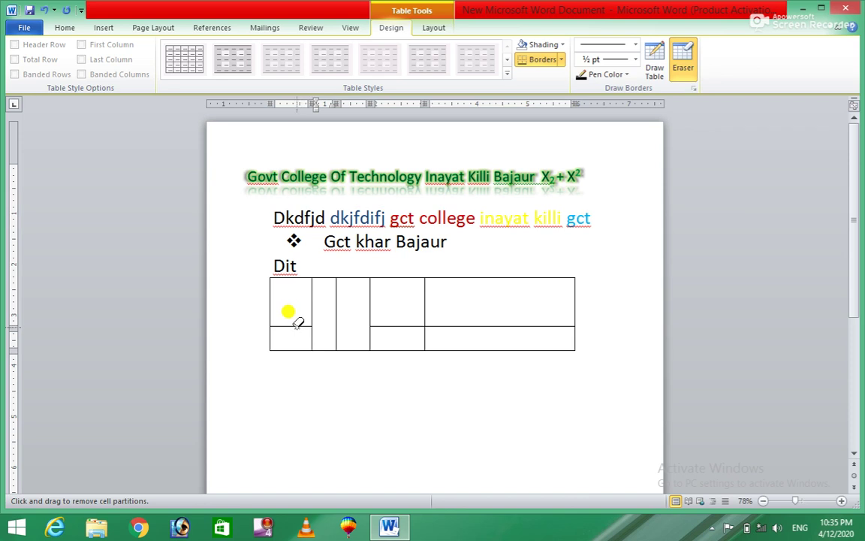
pyautogui.click(404, 325)
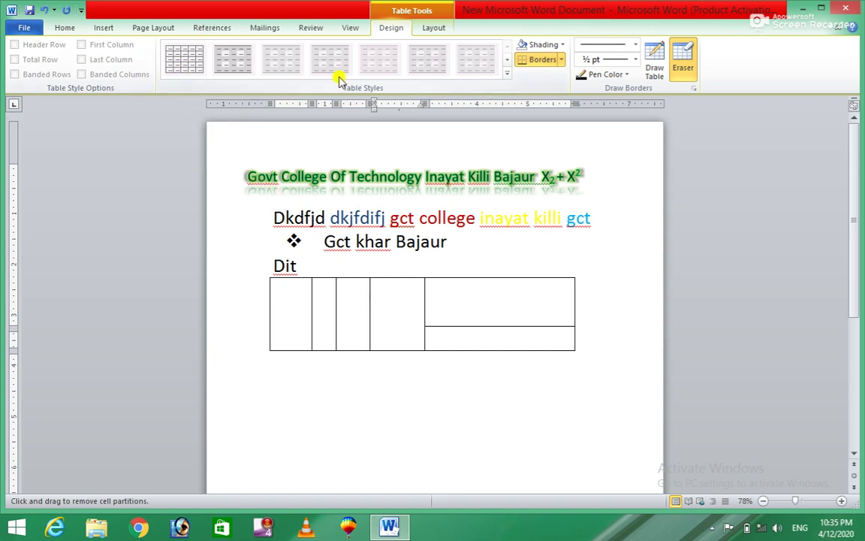
pyautogui.click(565, 413)
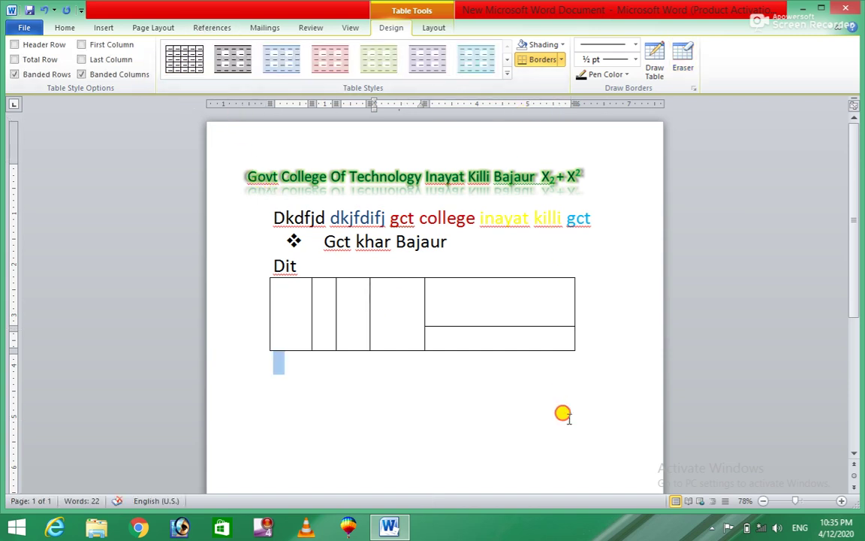
# - Apply the grey-shaded table style with bold black top and bottom rules
pyautogui.moveTo(565, 413); pyautogui.dragTo(552, 332)
pyautogui.click(552, 333)
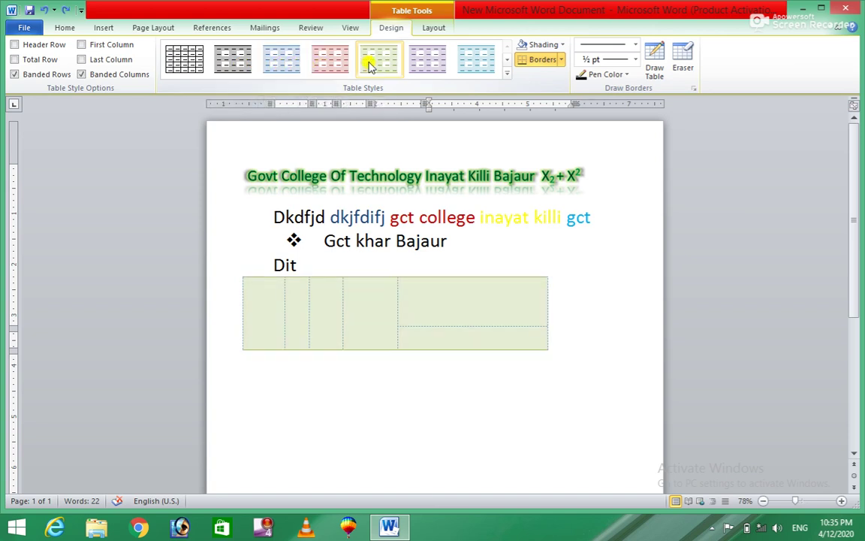
pyautogui.click(507, 72)
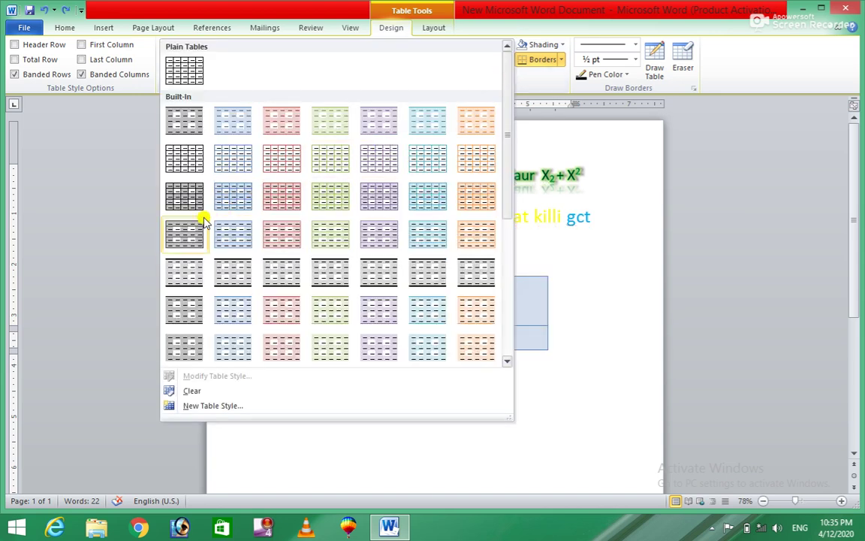
pyautogui.click(366, 279)
pyautogui.click(385, 412)
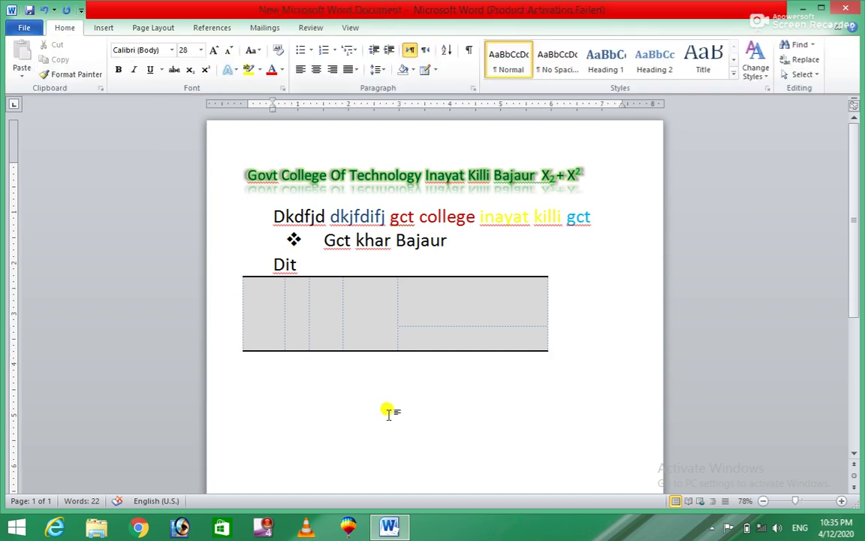
pyautogui.click(385, 284)
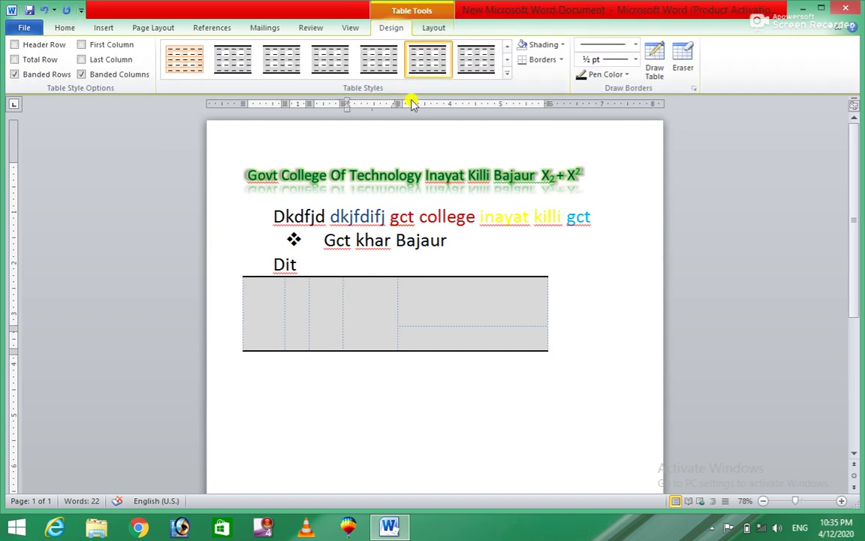
# - Add bottom, top, left and right borders around the Dit line and the table
pyautogui.click(60, 29)
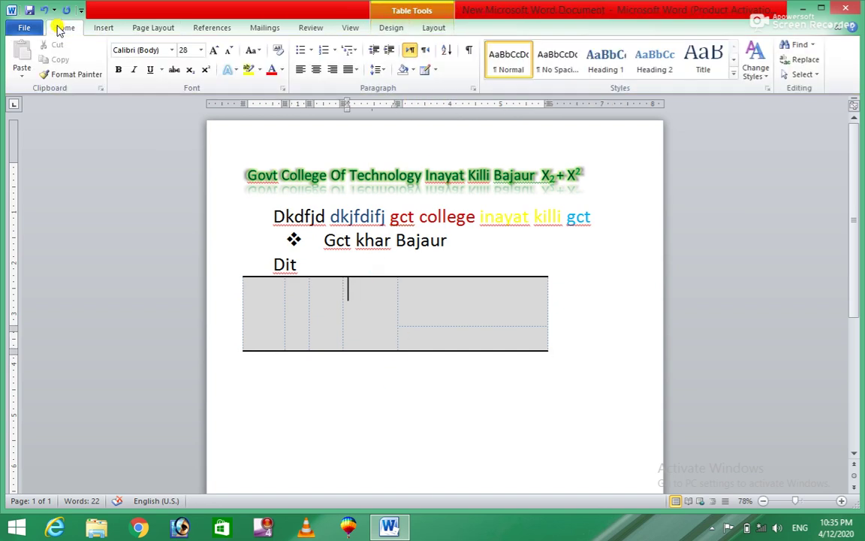
pyautogui.click(434, 69)
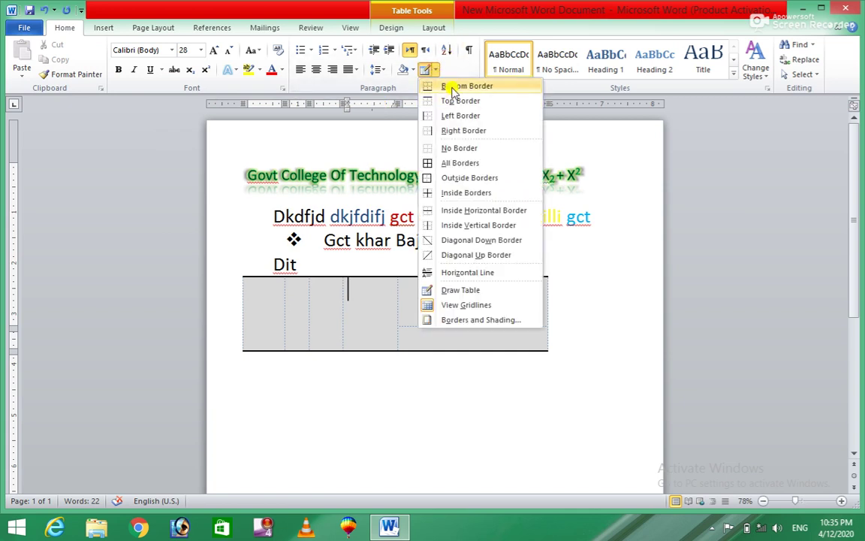
pyautogui.click(452, 89)
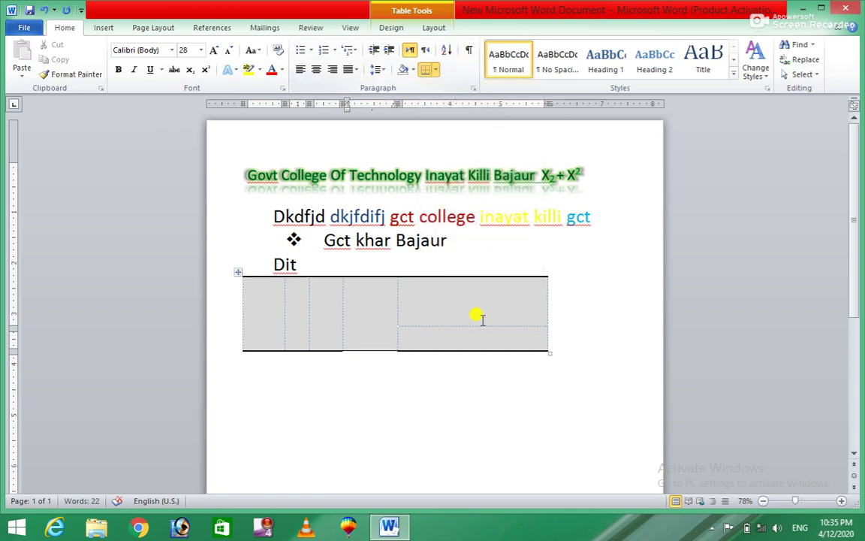
pyautogui.moveTo(554, 346); pyautogui.dragTo(195, 268)
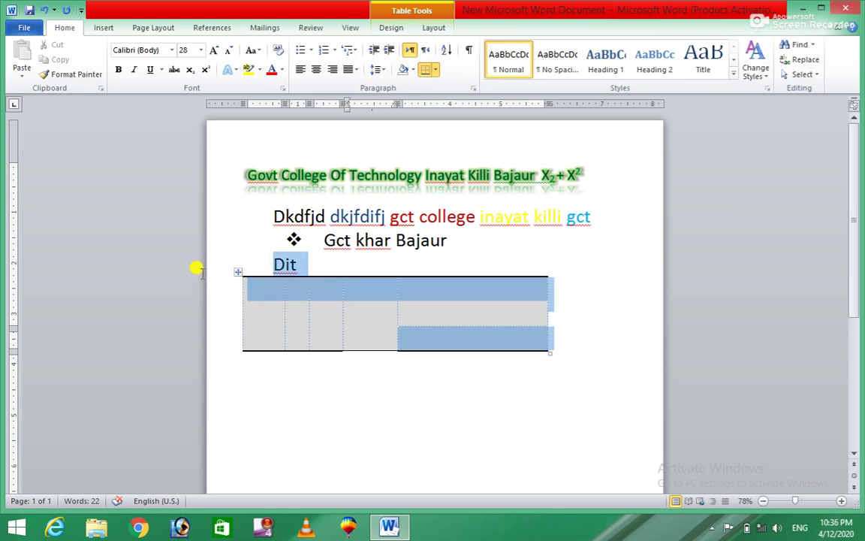
pyautogui.click(435, 72)
pyautogui.click(448, 102)
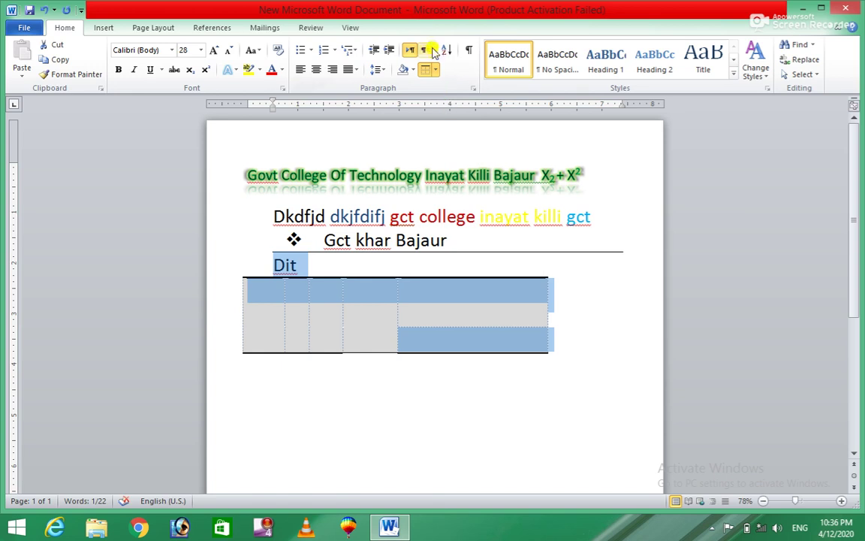
pyautogui.click(435, 69)
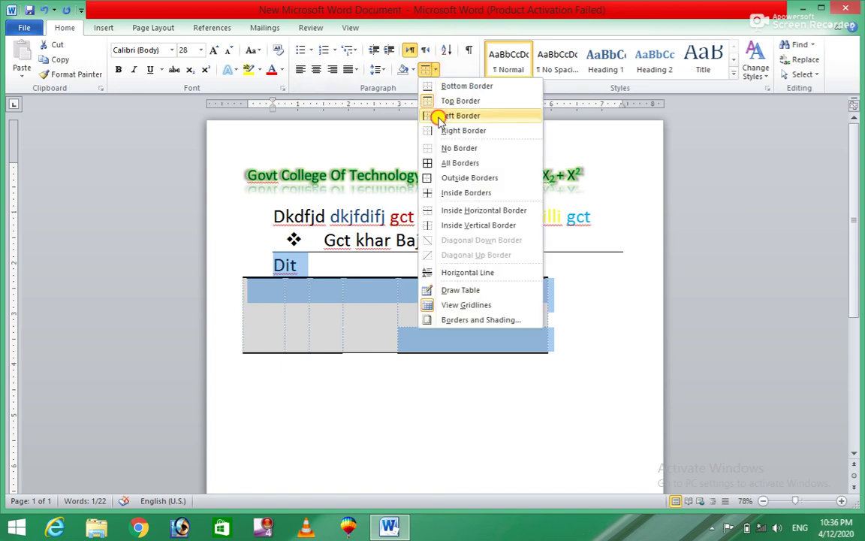
pyautogui.click(439, 116)
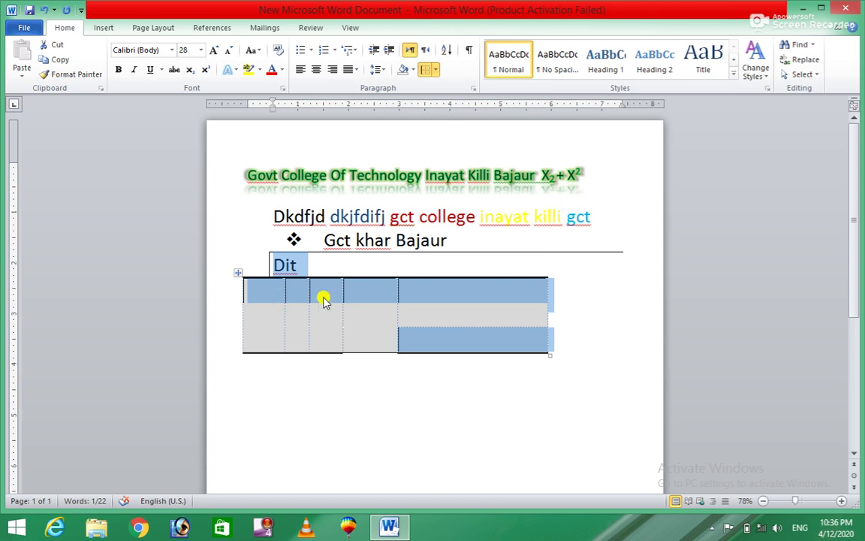
pyautogui.click(441, 70)
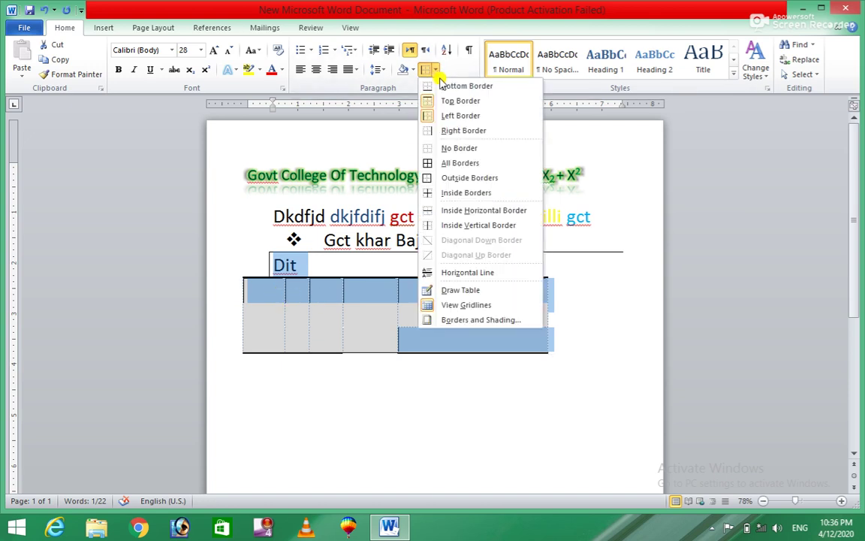
pyautogui.click(442, 131)
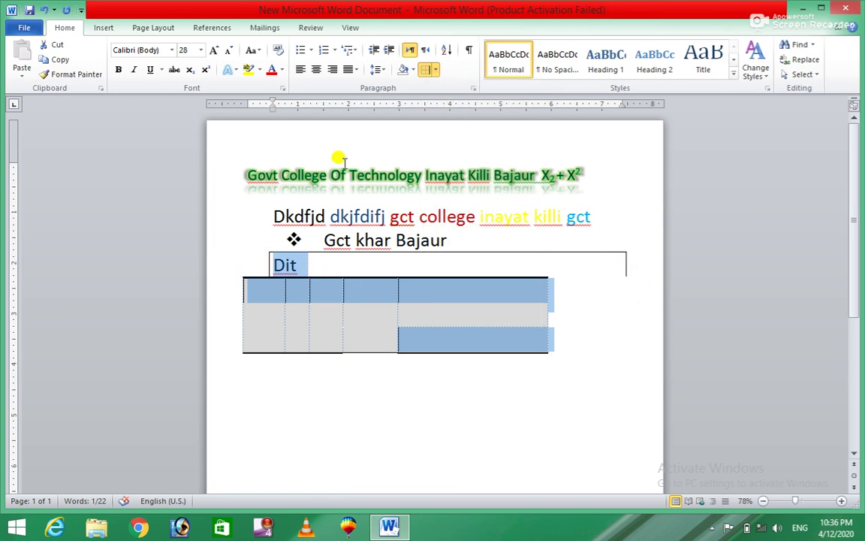
# - Clear those borders with No Border, then apply All Borders to Dit and the table
pyautogui.click(434, 73)
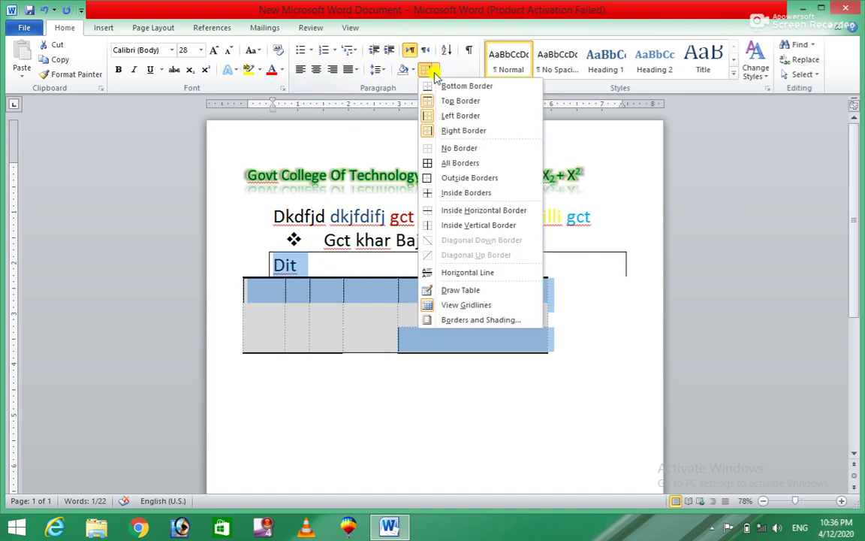
pyautogui.click(440, 146)
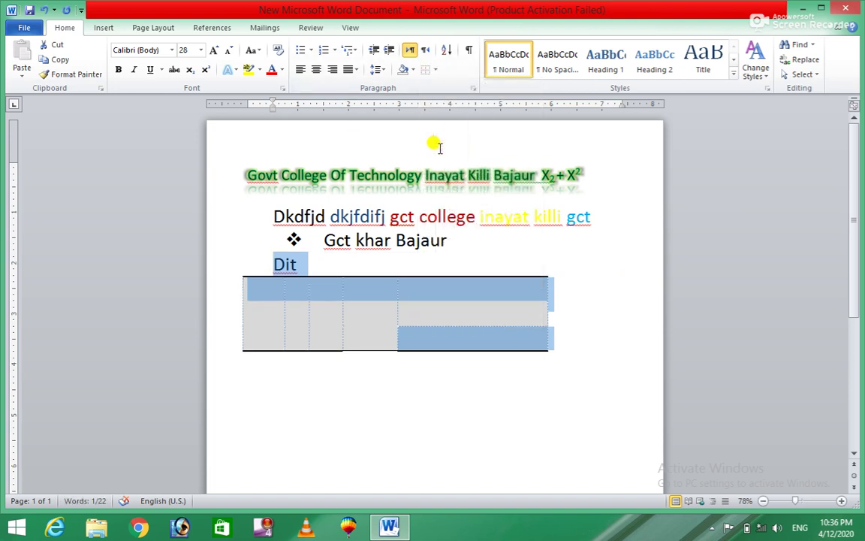
pyautogui.click(435, 69)
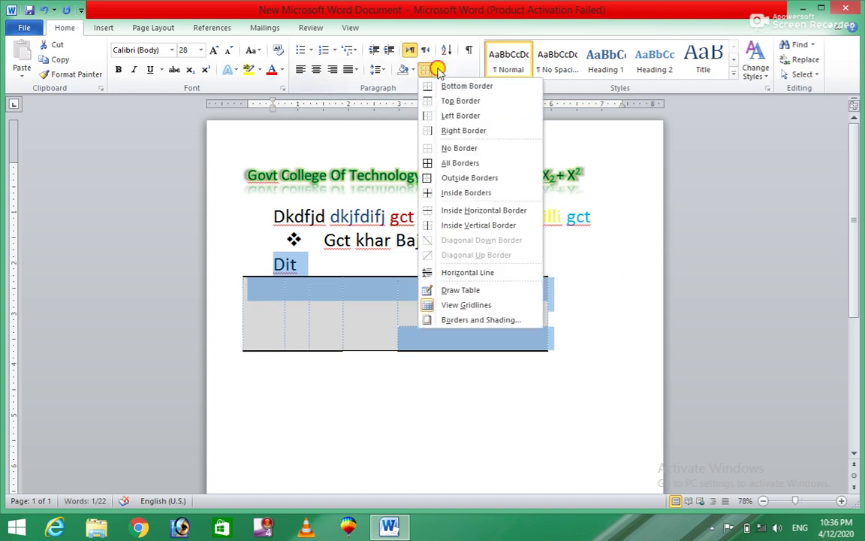
pyautogui.click(442, 167)
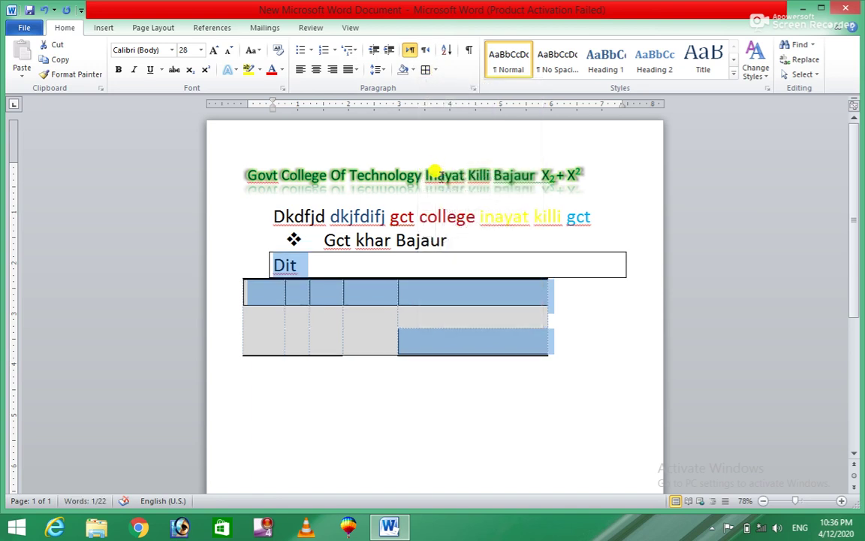
pyautogui.click(355, 342)
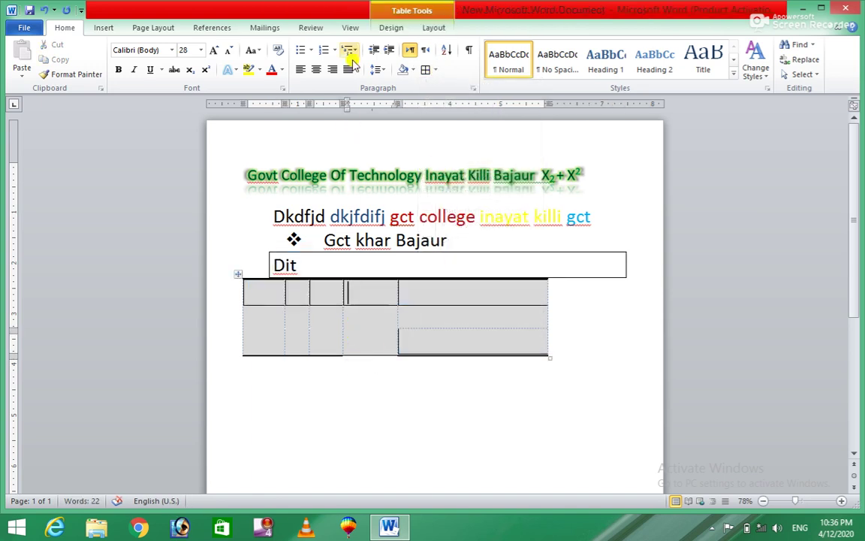
# - Switch the table to the unshaded Plain Tables grid style
pyautogui.click(391, 28)
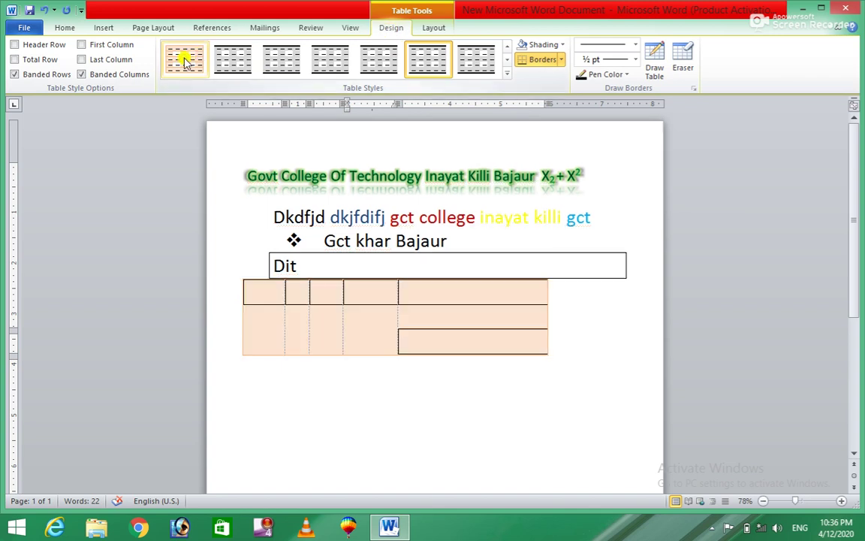
pyautogui.click(507, 73)
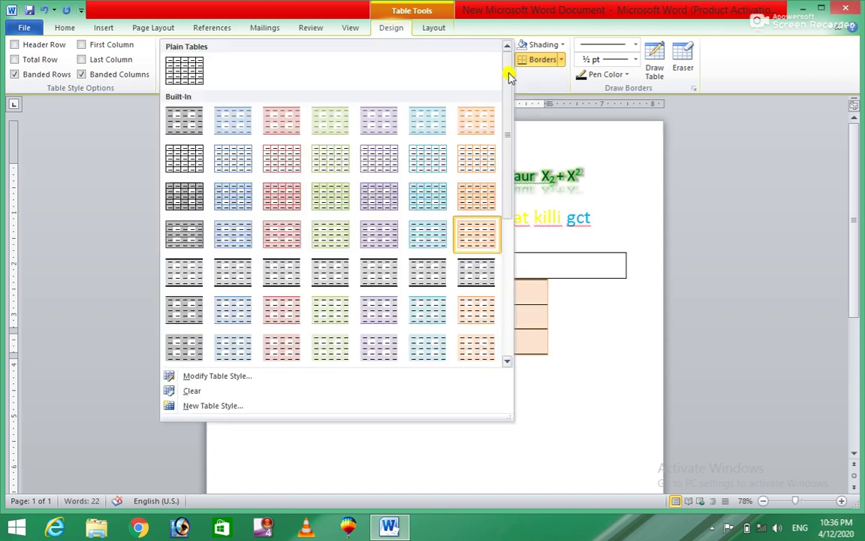
pyautogui.click(169, 83)
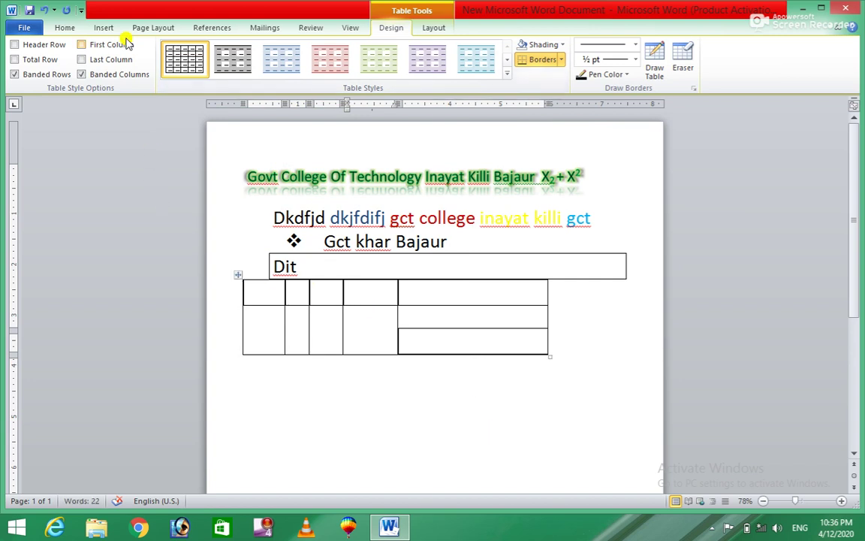
pyautogui.click(62, 30)
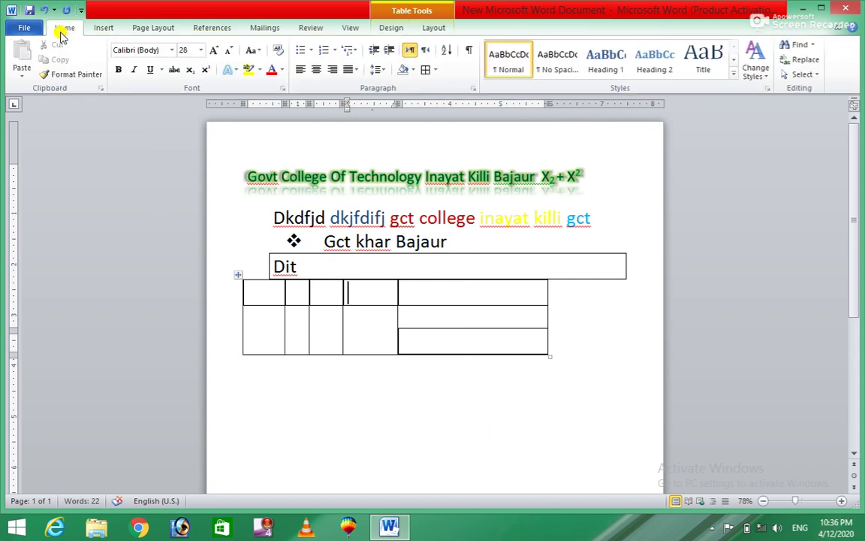
# - Select Dit and the table, clear all borders, then reapply All Borders
pyautogui.click(435, 70)
pyautogui.click(441, 147)
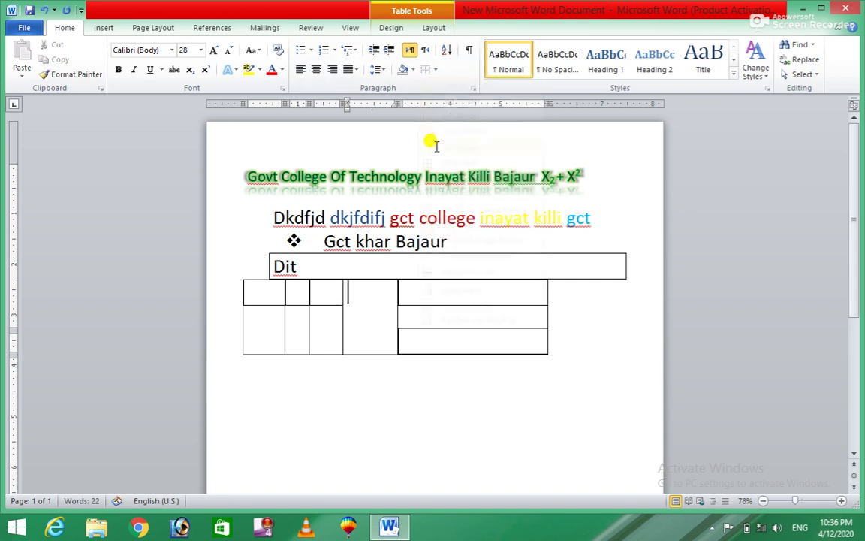
pyautogui.moveTo(567, 359); pyautogui.dragTo(247, 257)
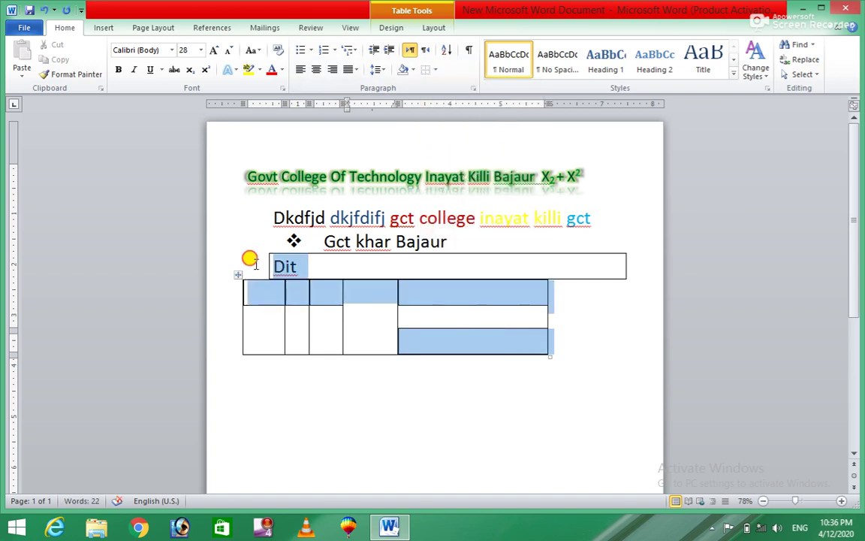
pyautogui.click(438, 70)
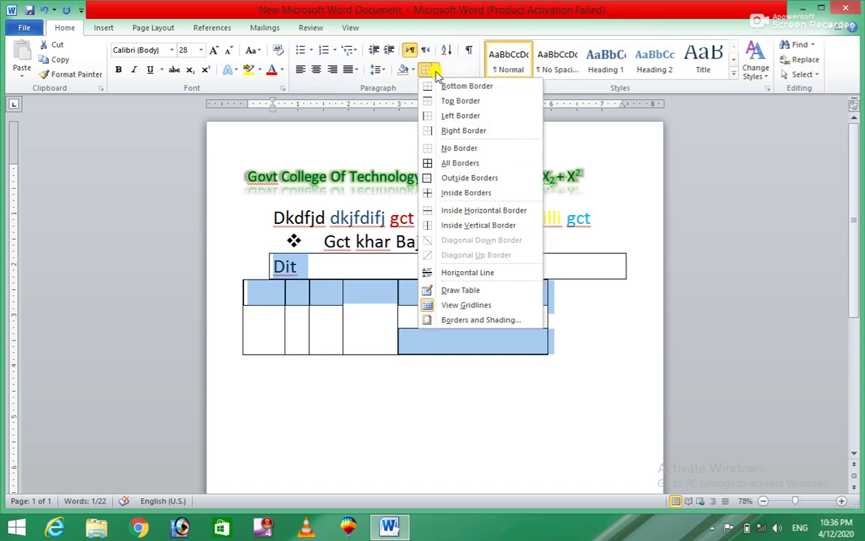
pyautogui.click(437, 147)
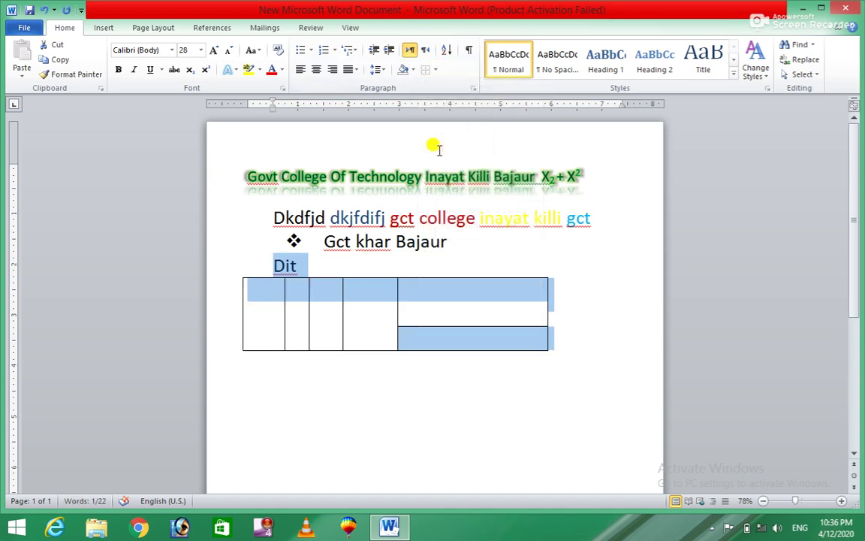
pyautogui.click(436, 70)
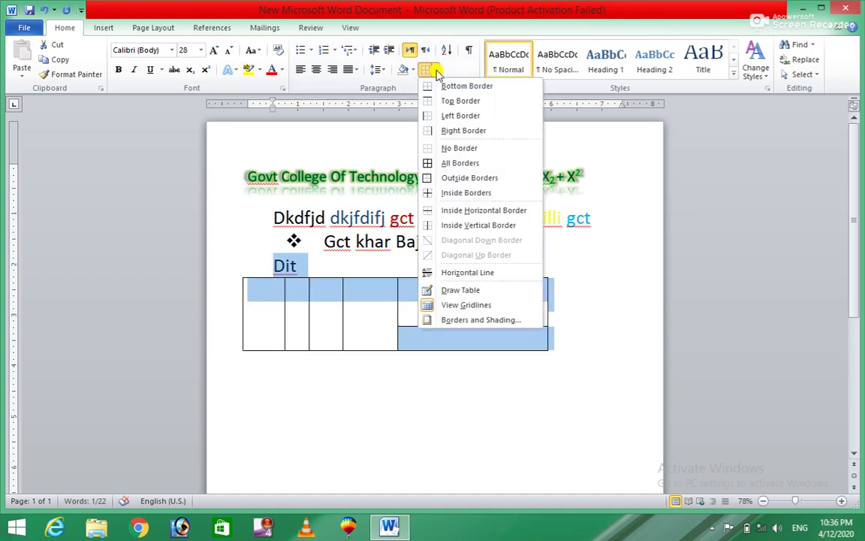
pyautogui.click(448, 164)
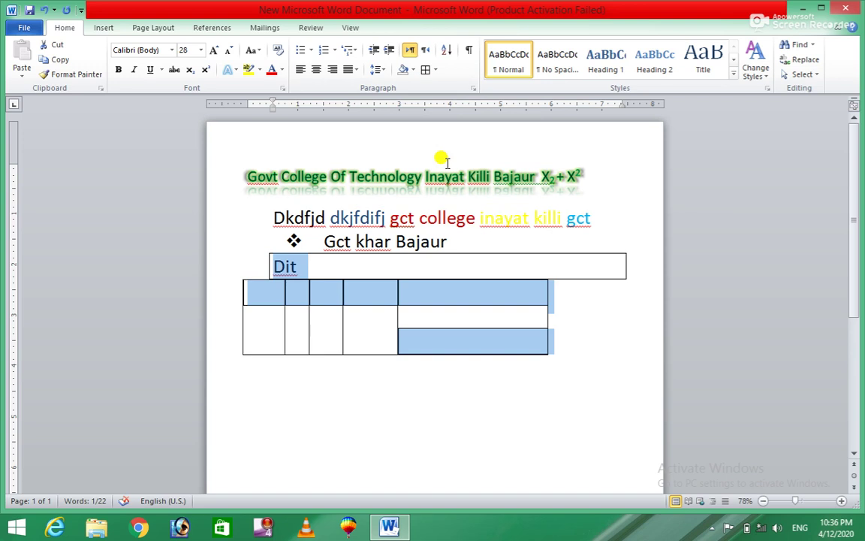
# - Remove the bottom, top and right borders, then clear the remaining borders
pyautogui.click(433, 70)
pyautogui.click(431, 86)
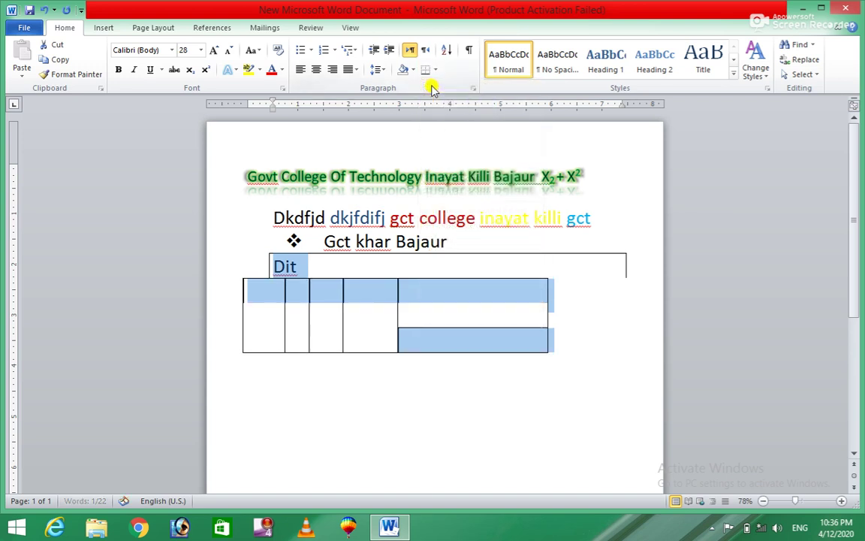
pyautogui.click(434, 71)
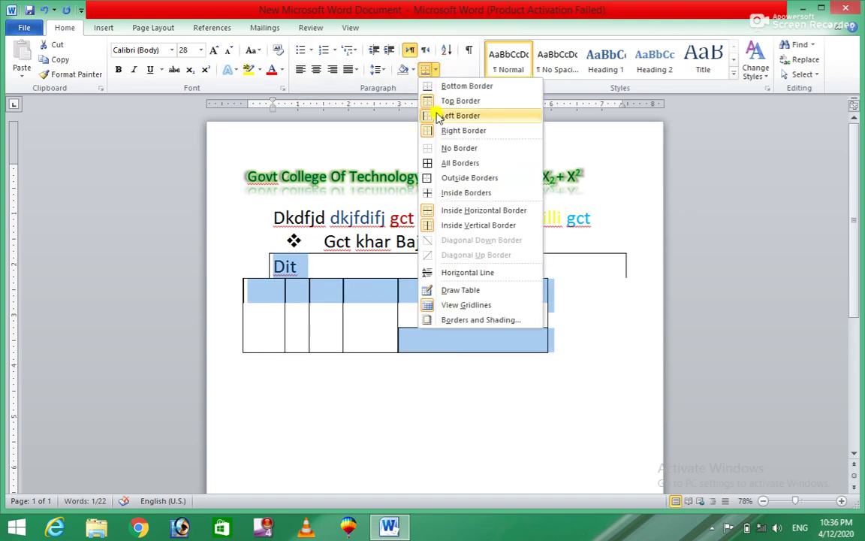
pyautogui.click(438, 104)
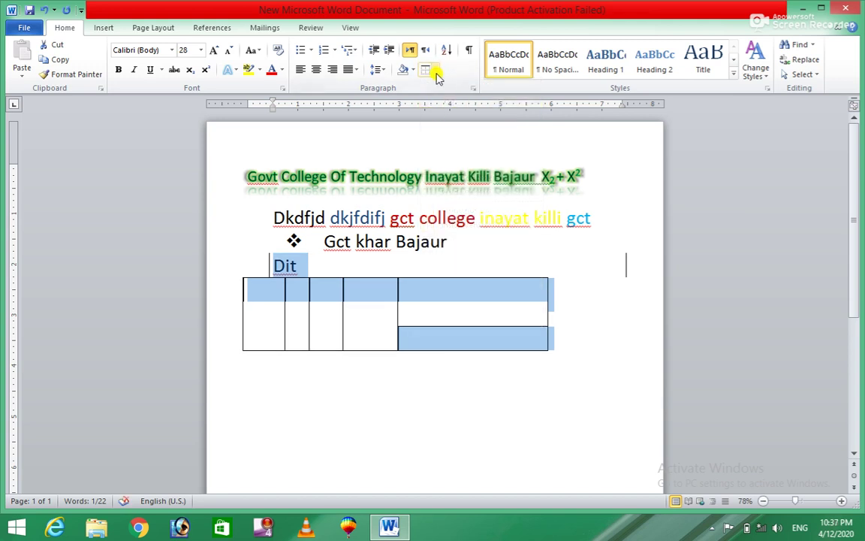
pyautogui.click(435, 71)
pyautogui.click(438, 132)
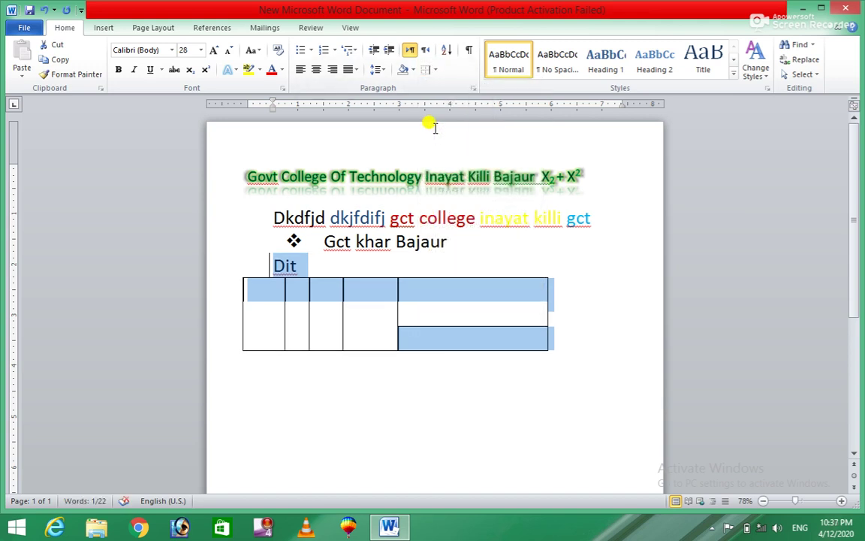
pyautogui.click(435, 70)
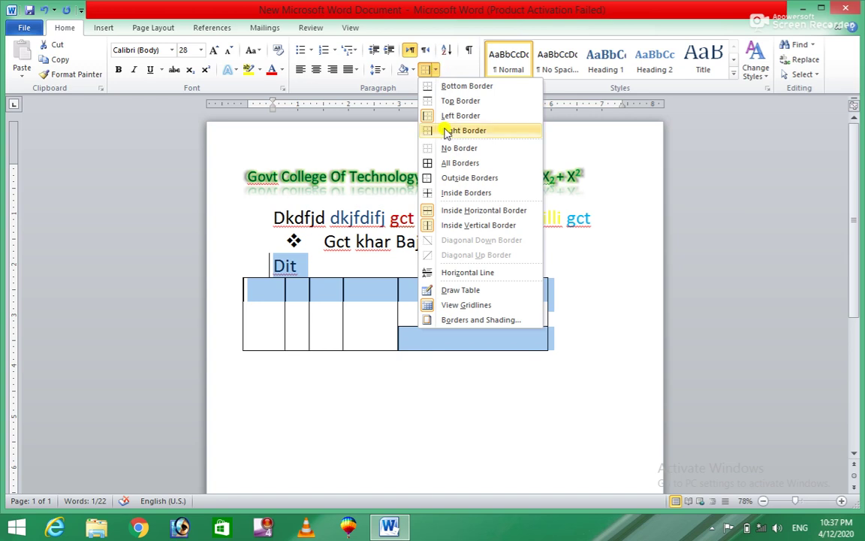
pyautogui.click(444, 148)
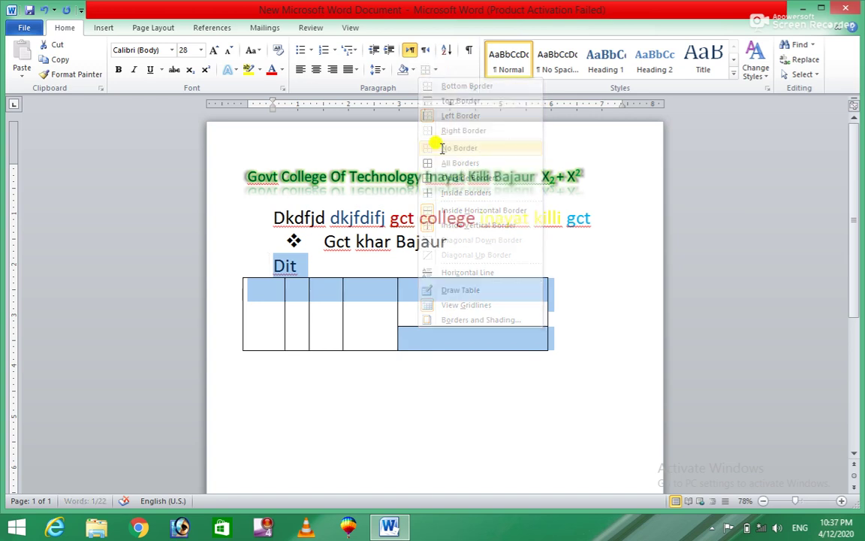
# - Toggle View Gridlines and select everything from the title to the last line
pyautogui.click(435, 70)
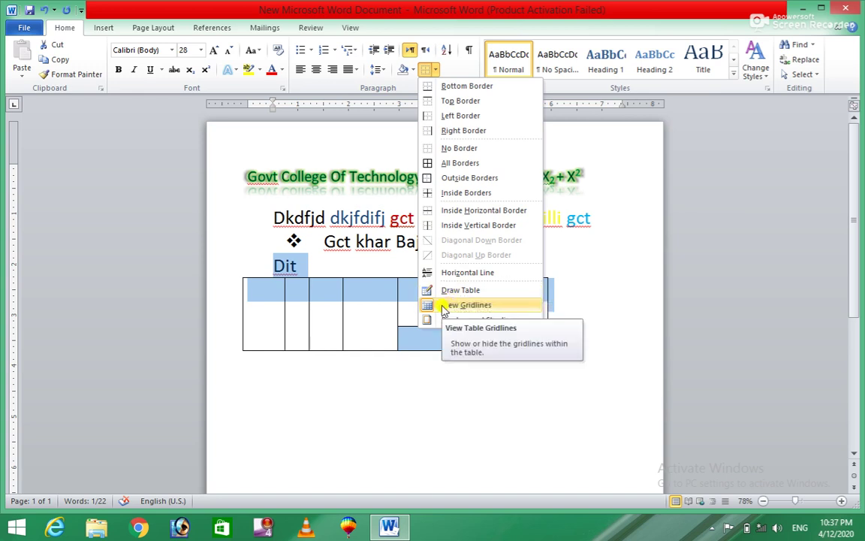
pyautogui.click(444, 308)
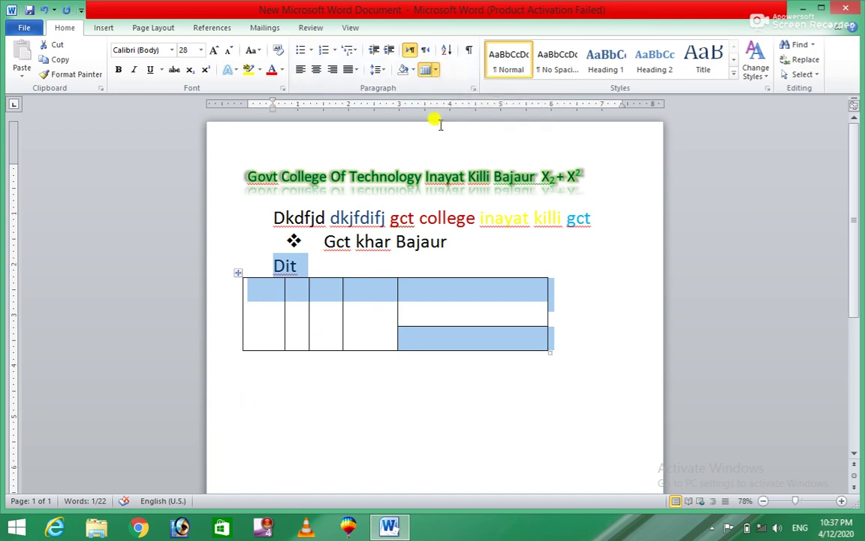
pyautogui.click(328, 373)
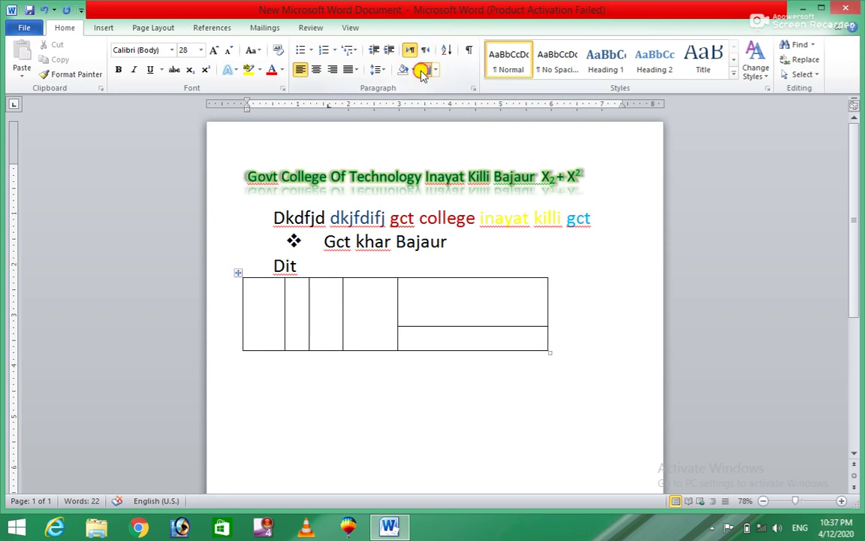
pyautogui.moveTo(299, 381); pyautogui.dragTo(403, 404)
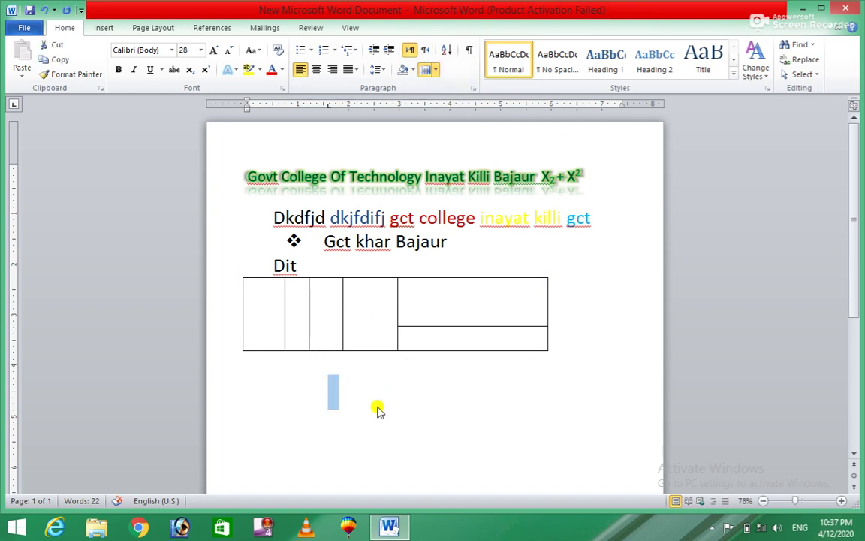
pyautogui.click(377, 405)
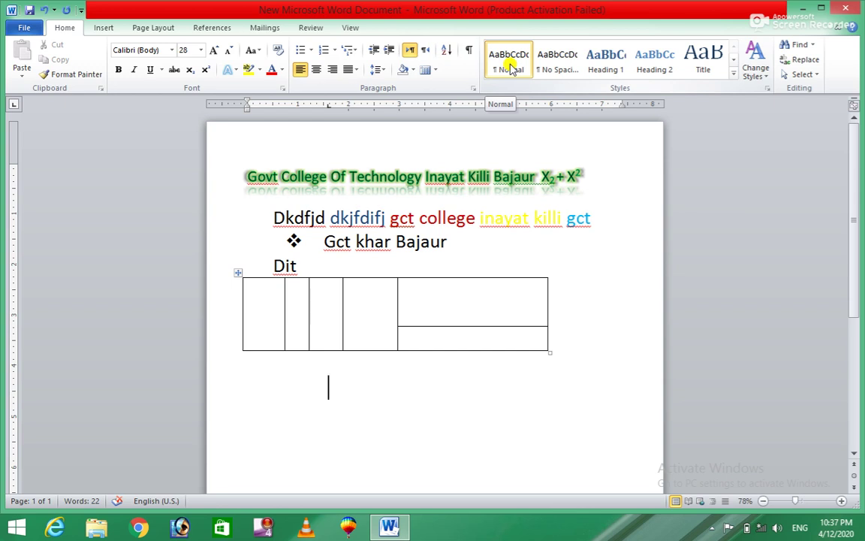
pyautogui.moveTo(500, 396); pyautogui.dragTo(234, 178)
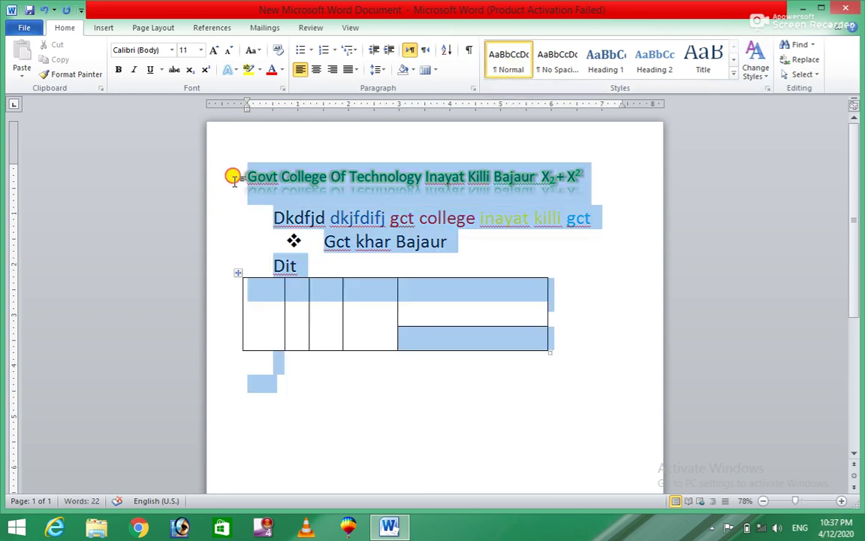
# - Try Normal, No Spacing and Heading 1–3 styles, then apply Title to all the text
pyautogui.click(517, 58)
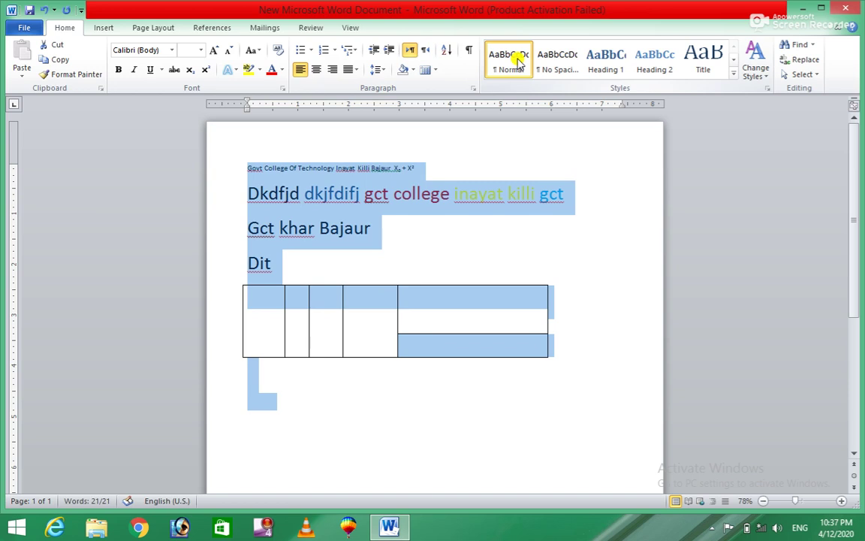
pyautogui.click(556, 66)
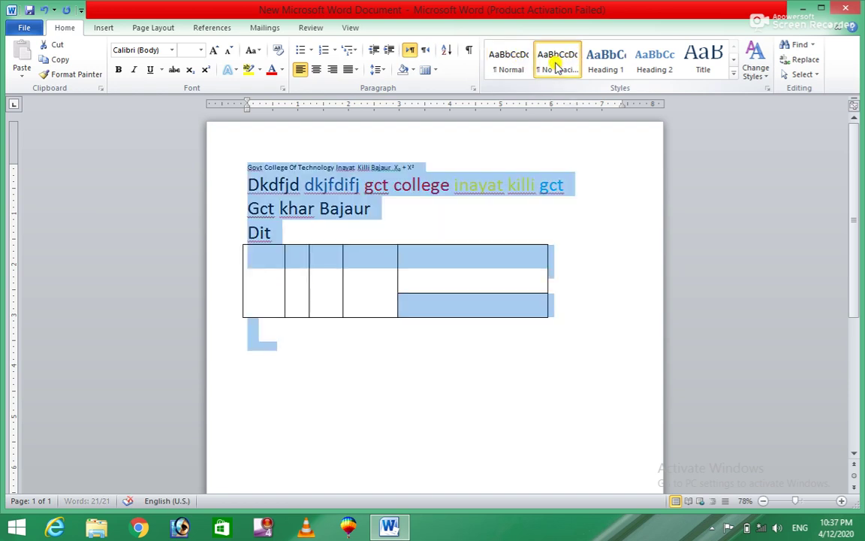
pyautogui.click(603, 66)
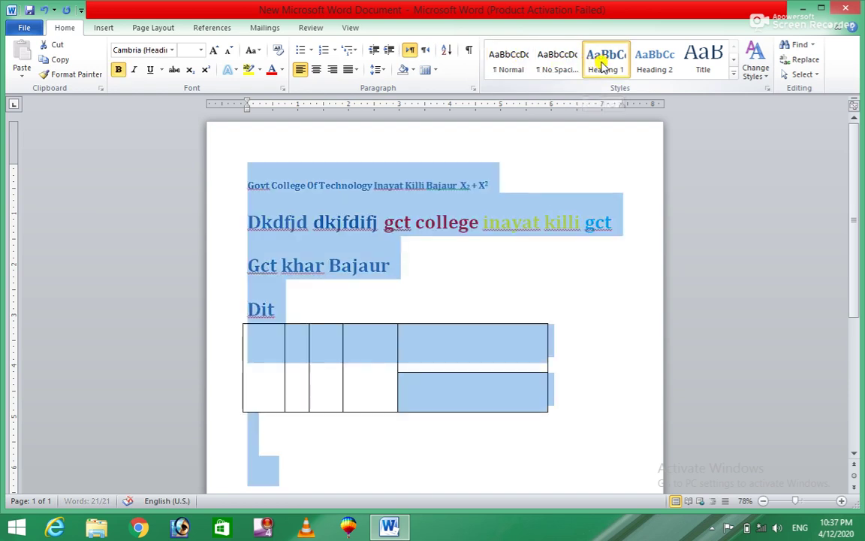
pyautogui.click(643, 69)
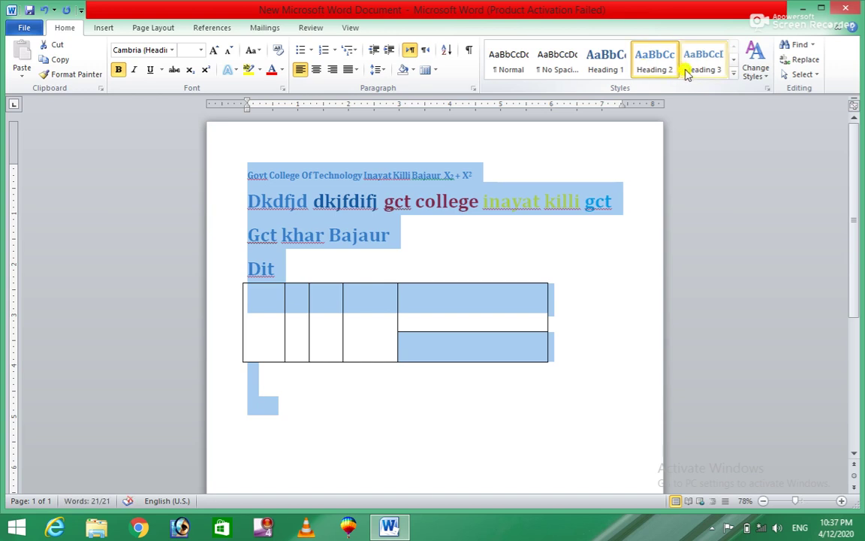
pyautogui.click(700, 67)
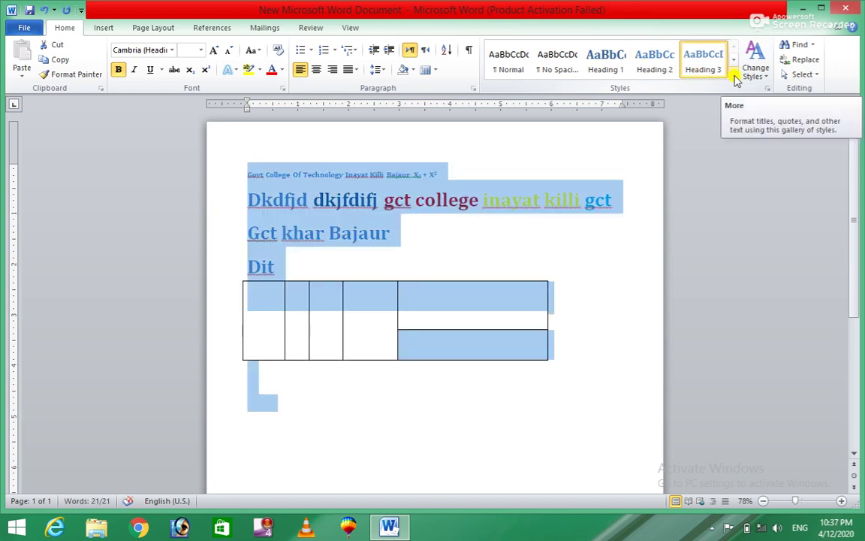
pyautogui.click(734, 76)
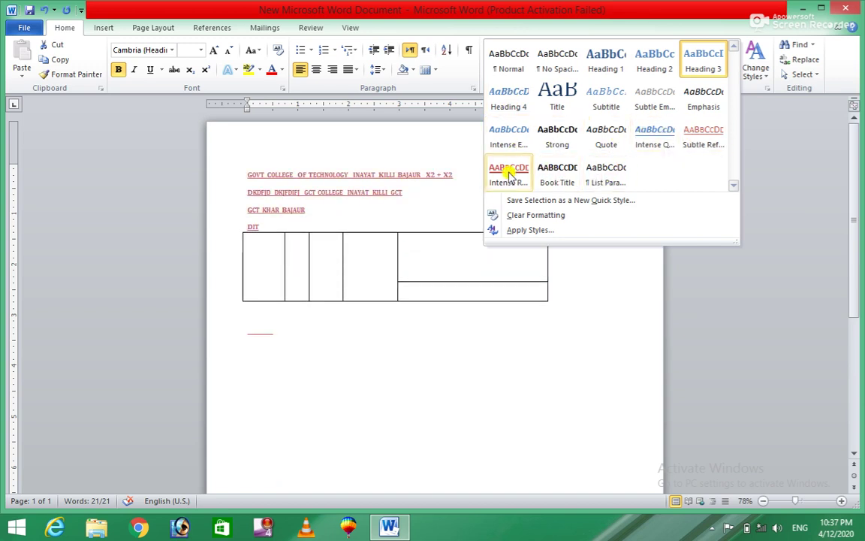
pyautogui.click(558, 96)
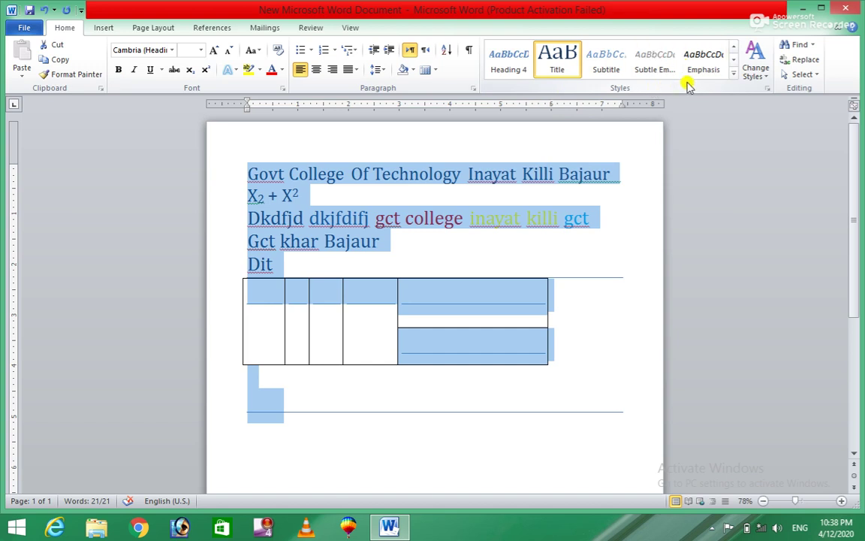
pyautogui.click(767, 80)
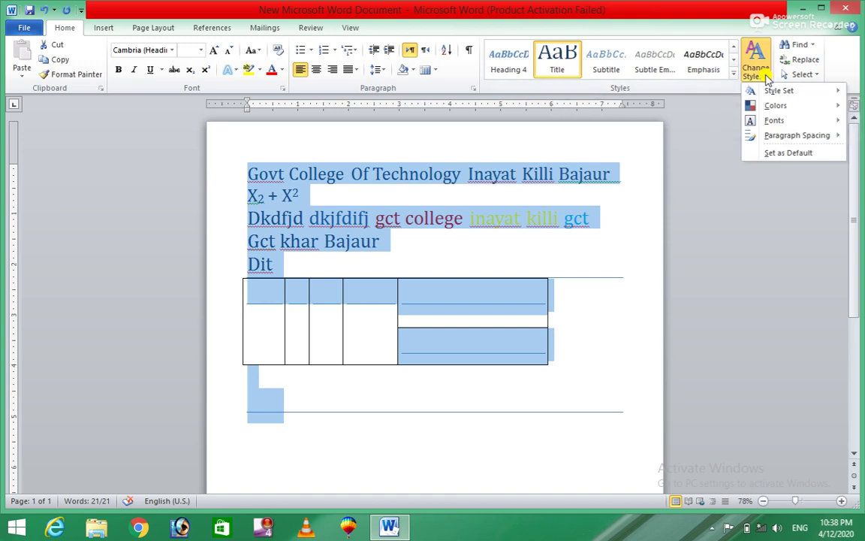
# - Preview the Style Set options and Built-In colour schemes, then select all content
pyautogui.moveTo(769, 90)
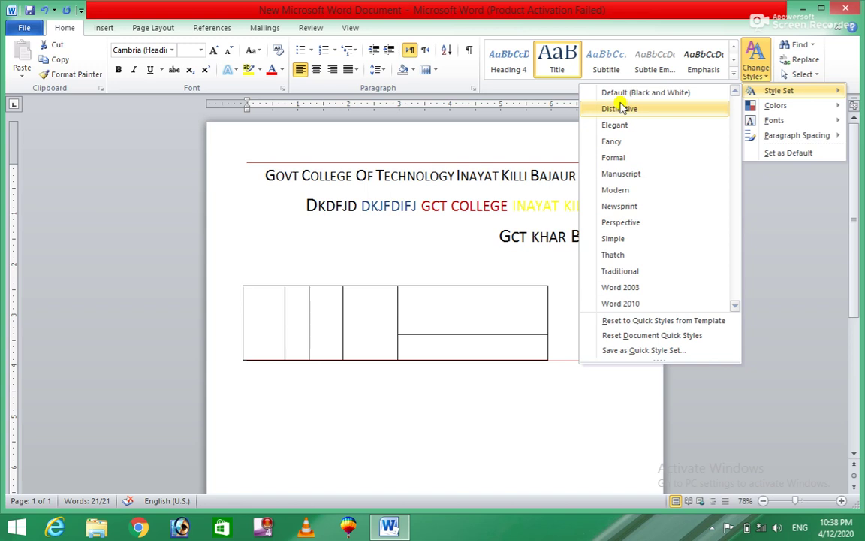
pyautogui.moveTo(781, 105)
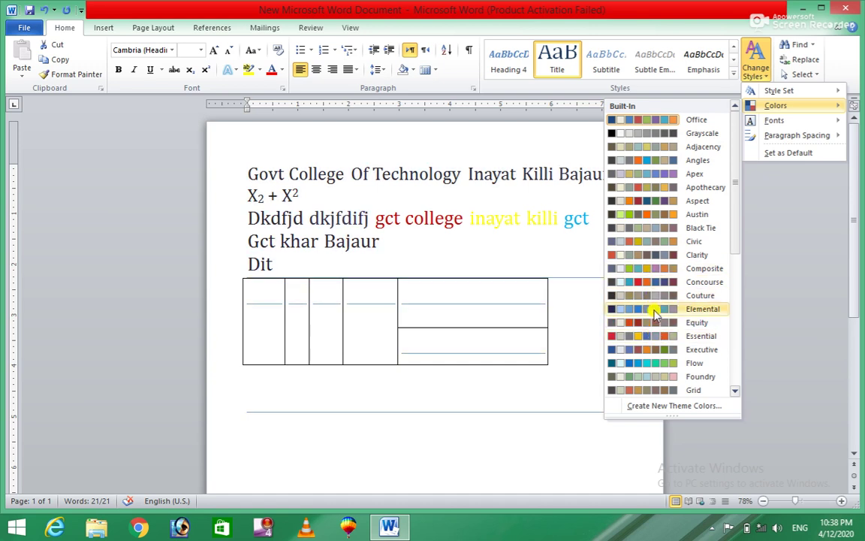
pyautogui.hotkey('ctrl', 'a')
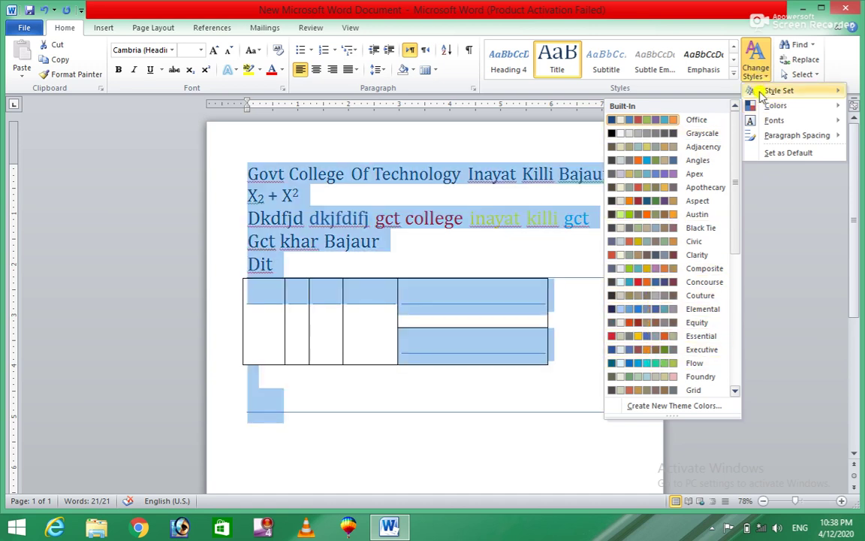
# - Set the whole document's paragraph spacing to No Paragraph Space, after briefly trying Compact
pyautogui.moveTo(776, 124)
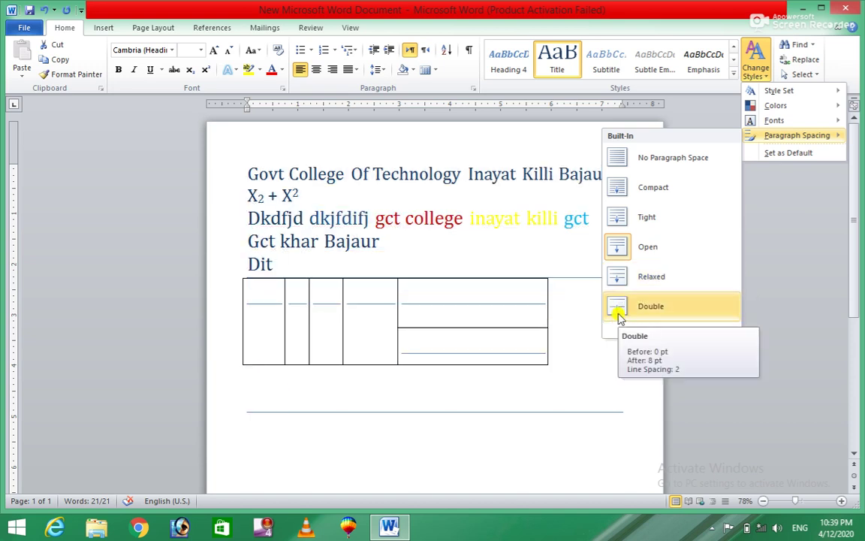
pyautogui.click(622, 162)
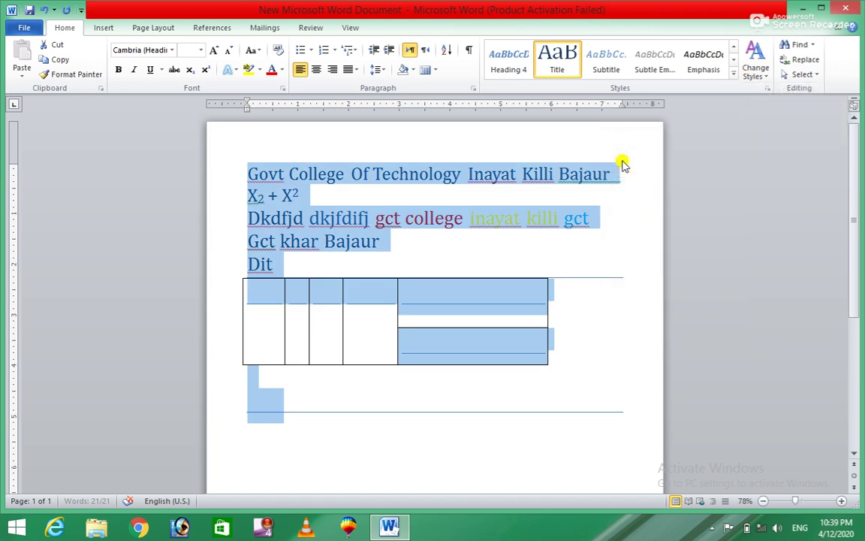
pyautogui.click(755, 69)
pyautogui.click(755, 69)
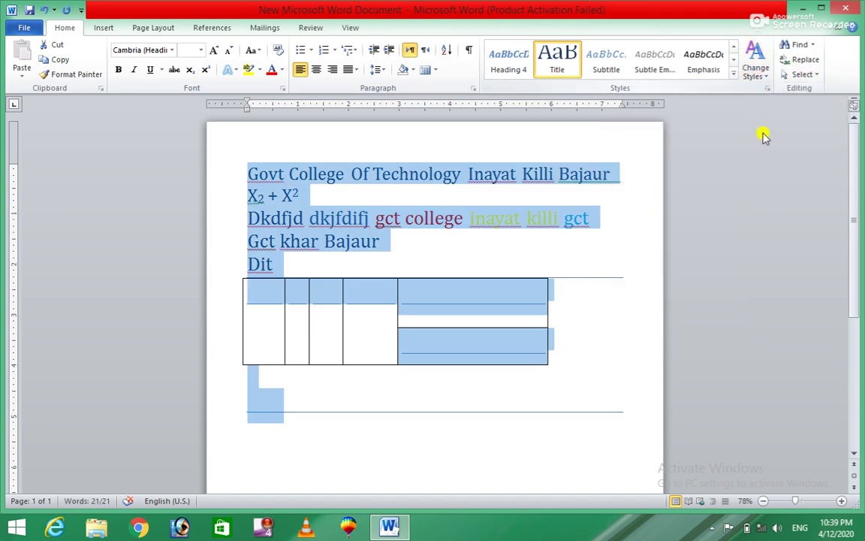
pyautogui.click(762, 75)
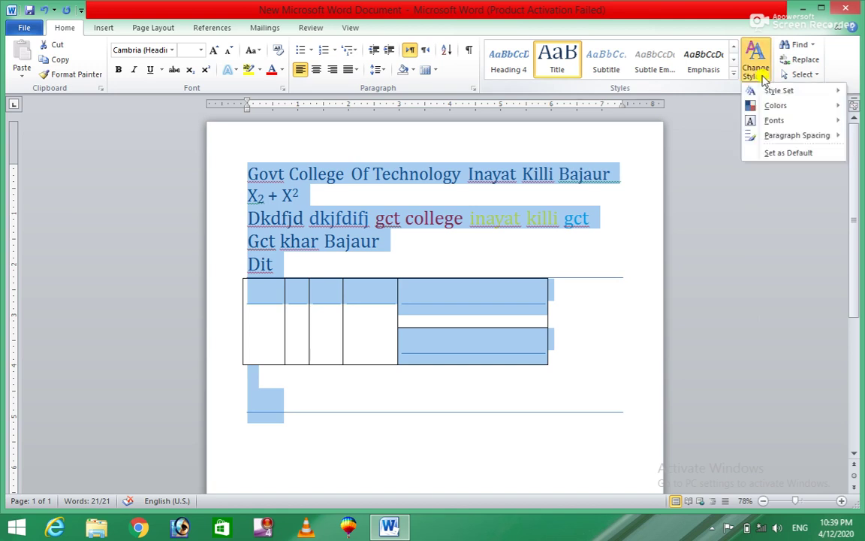
pyautogui.moveTo(755, 135)
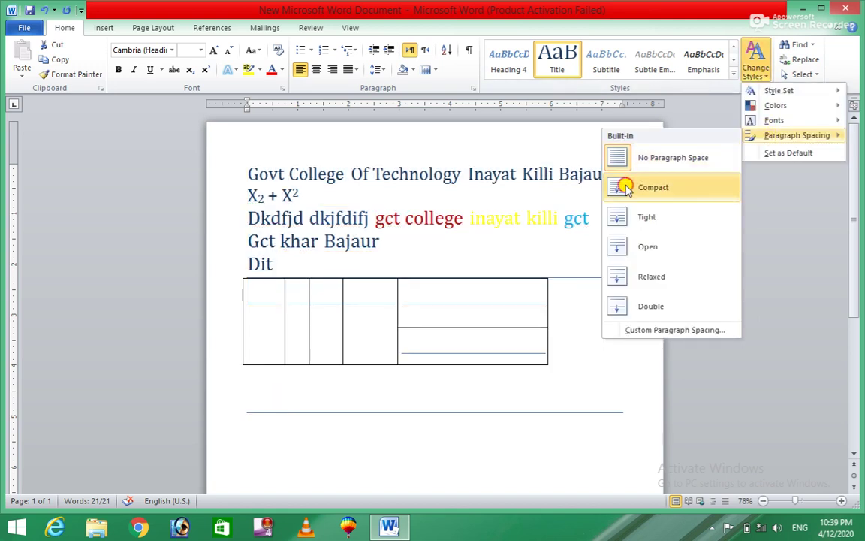
pyautogui.click(627, 188)
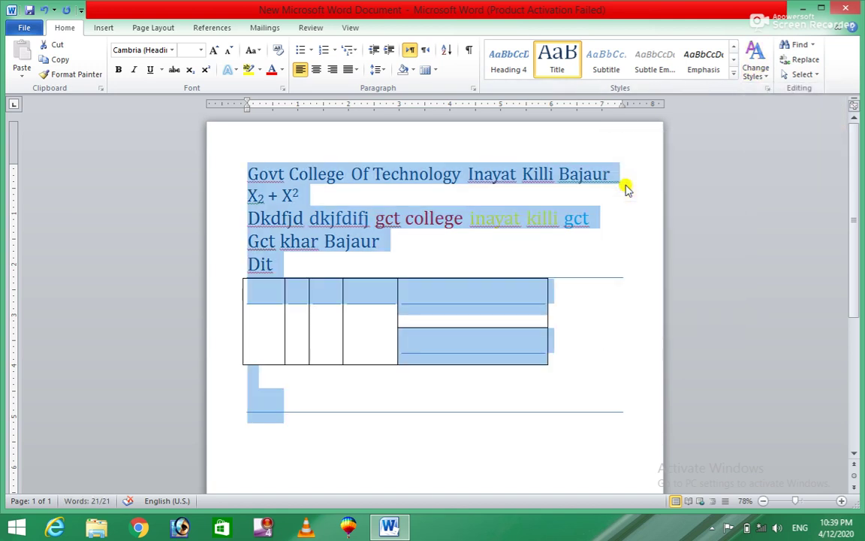
pyautogui.click(760, 75)
pyautogui.moveTo(766, 139)
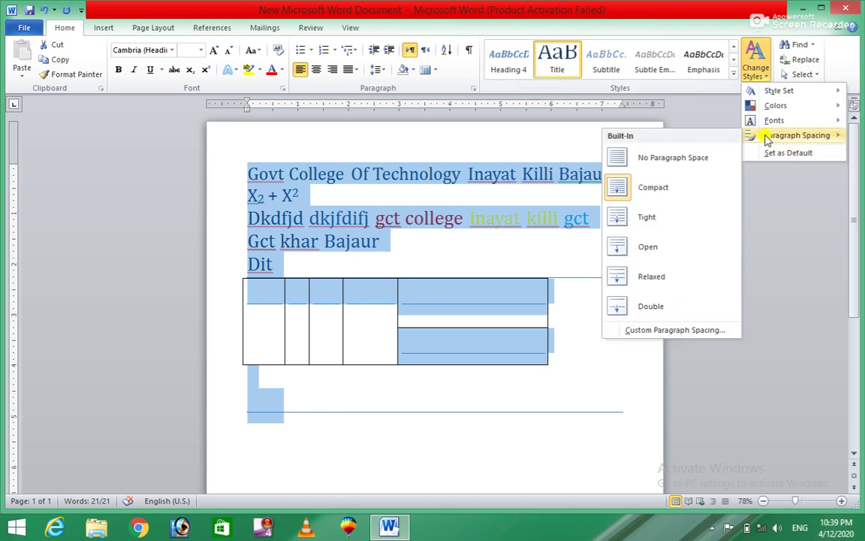
pyautogui.click(663, 158)
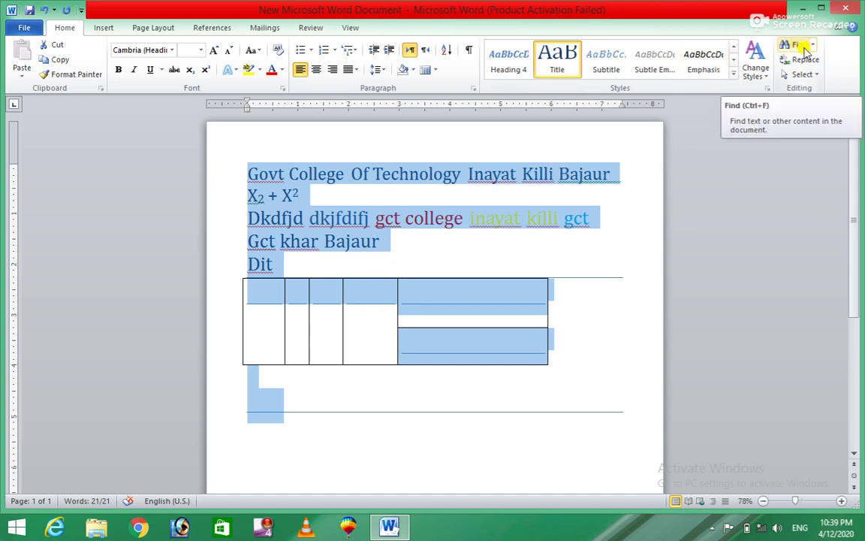
# - Open the Navigation search pane and clear the existing text from its search box
pyautogui.click(802, 48)
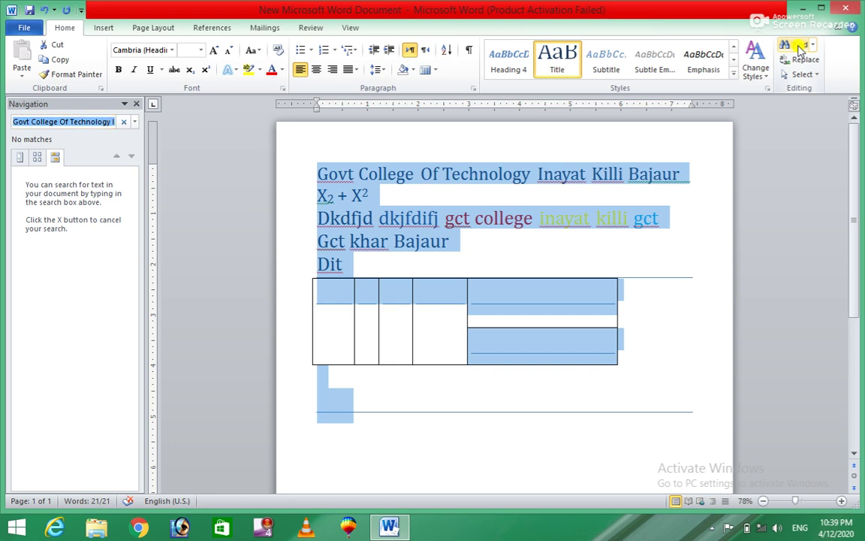
pyautogui.click(98, 119)
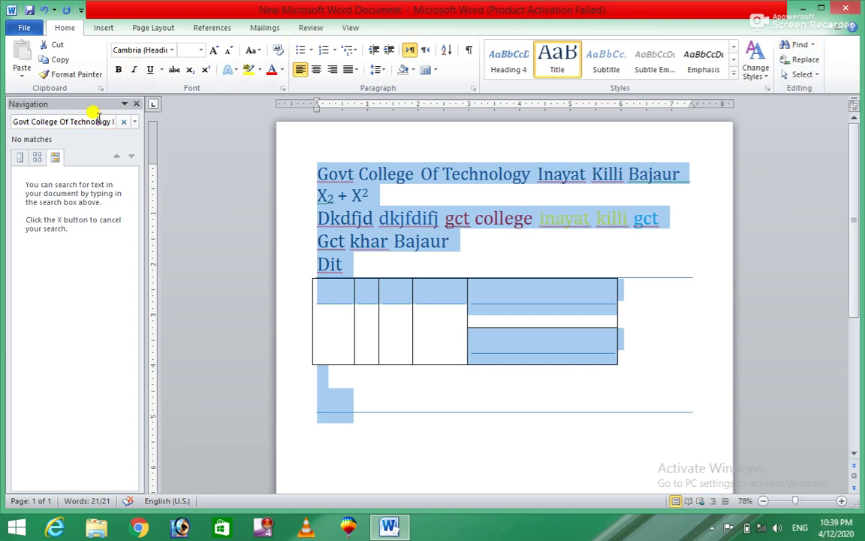
pyautogui.press('End')
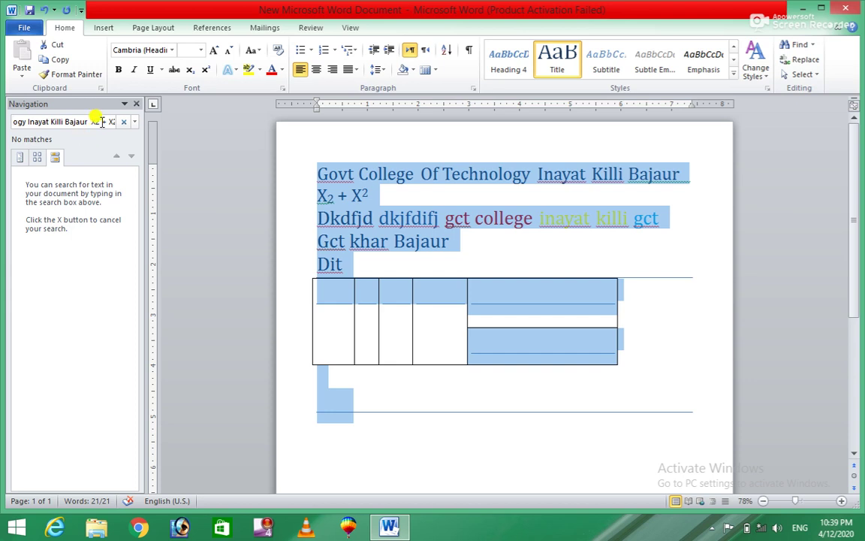
pyautogui.press('Right')
pyautogui.press('Right')
pyautogui.press('Right')
pyautogui.press('Right')
pyautogui.press('Right')
pyautogui.press('Right')
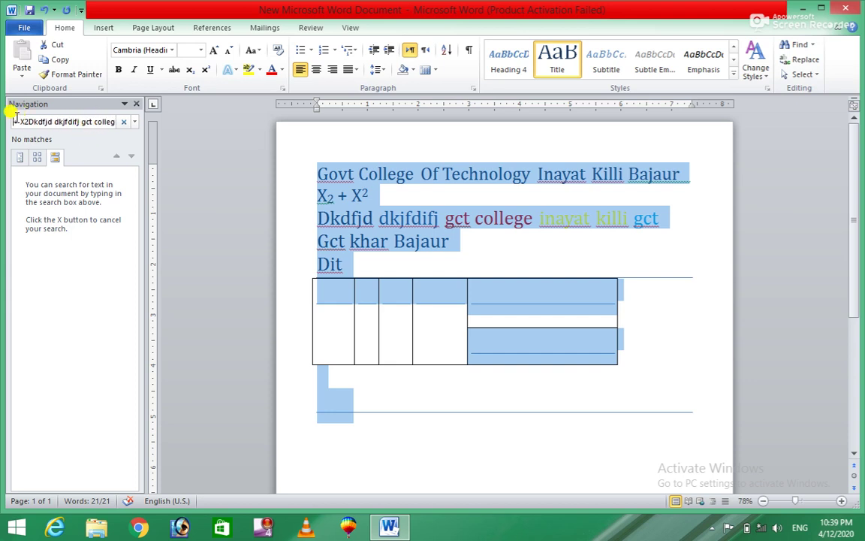
pyautogui.hotkey('ctrl', 'a')
pyautogui.press('BackSpace')
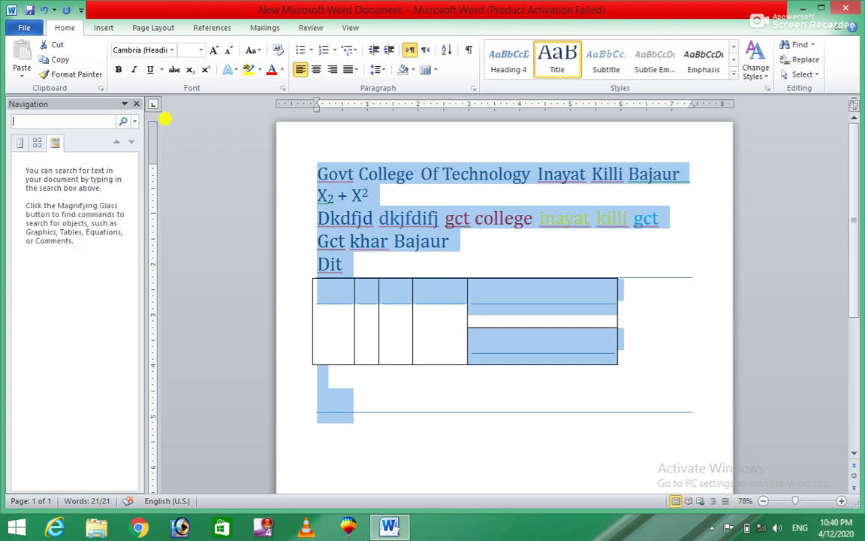
# - Search for 'techno', then erase the term from the search box
pyautogui.write('techn')
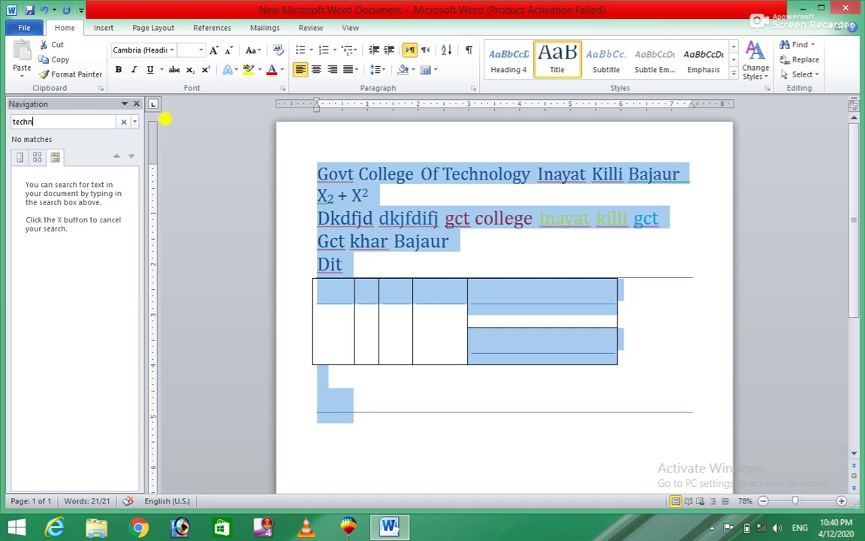
pyautogui.write('ology')
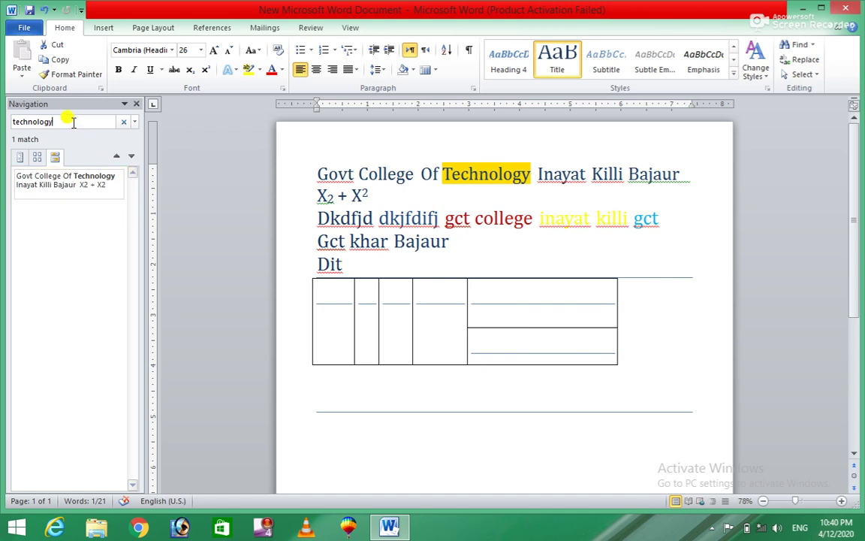
pyautogui.press('BackSpace')
pyautogui.press('BackSpace')
pyautogui.press('BackSpace')
pyautogui.press('BackSpace')
pyautogui.press('BackSpace')
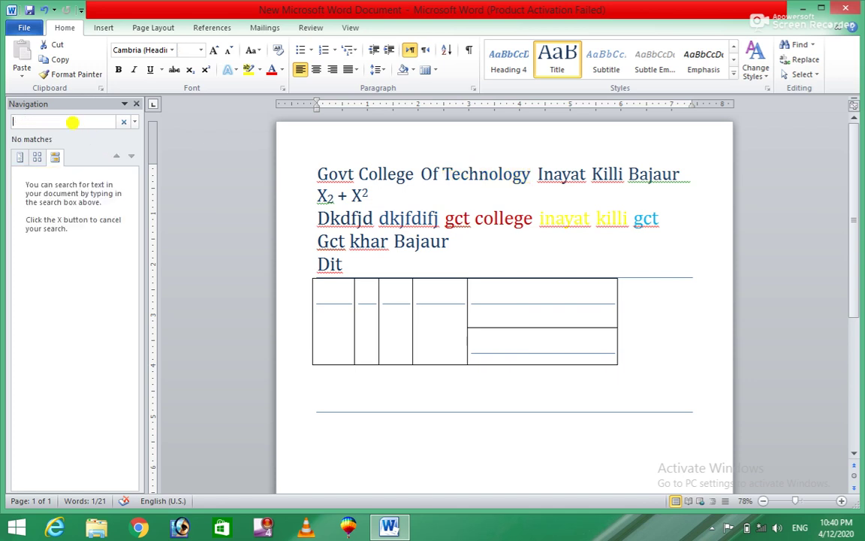
pyautogui.hotkey('ctrl', 'a')
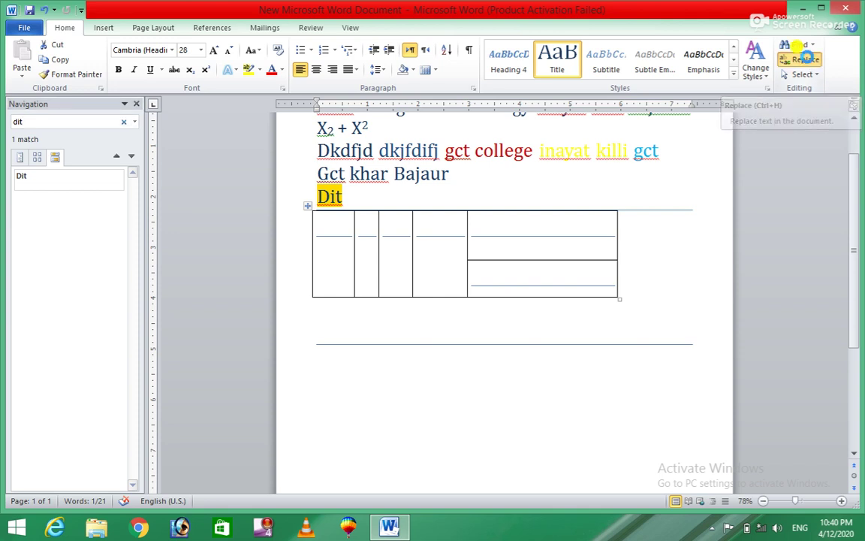
# - Replace all occurrences of 'Dit' with 'Bit', confirming the single replacement
pyautogui.click(805, 60)
pyautogui.click(374, 126)
pyautogui.write('bit')
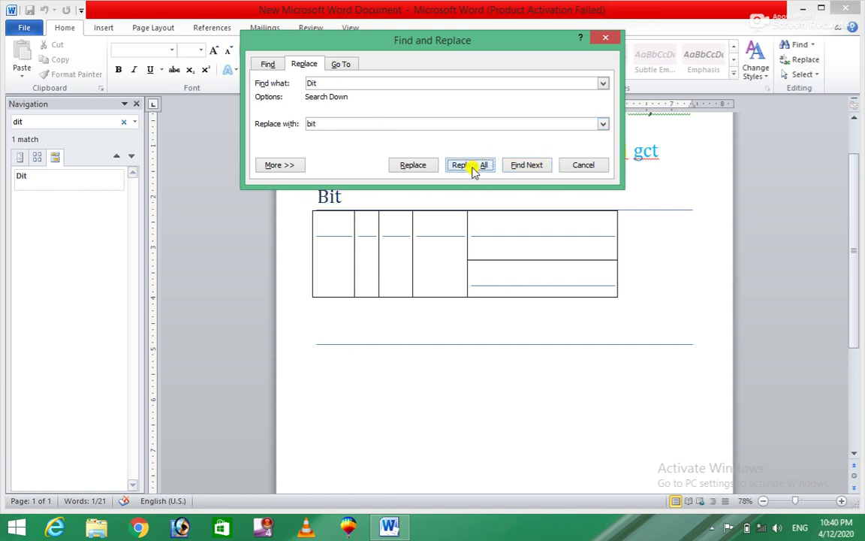
pyautogui.click(473, 167)
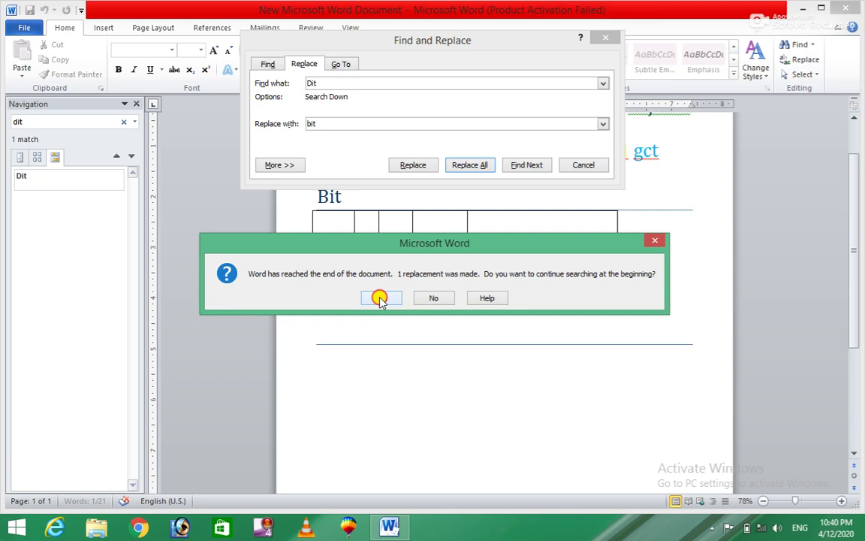
pyautogui.click(382, 299)
pyautogui.click(409, 298)
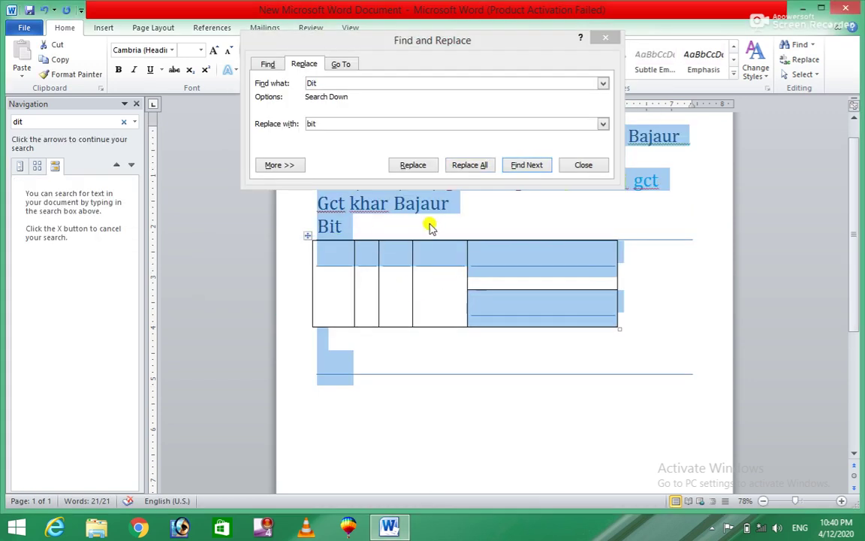
pyautogui.click(582, 165)
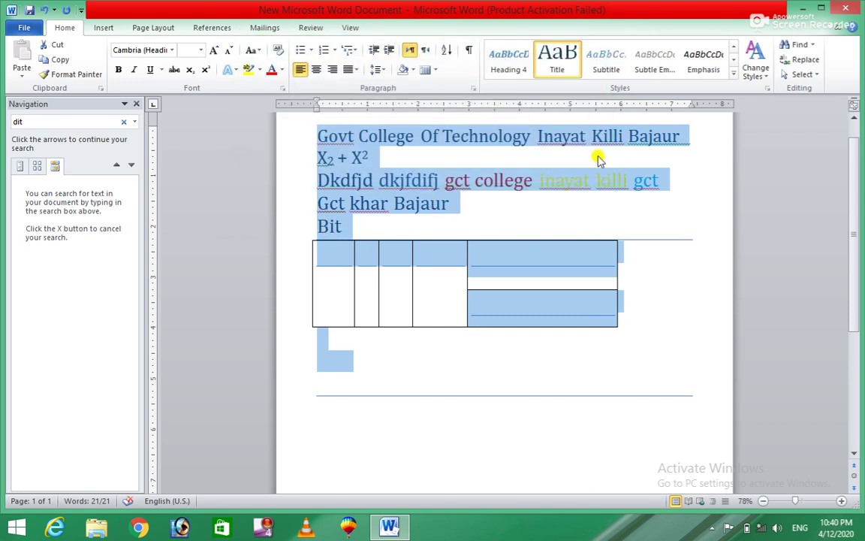
pyautogui.click(821, 77)
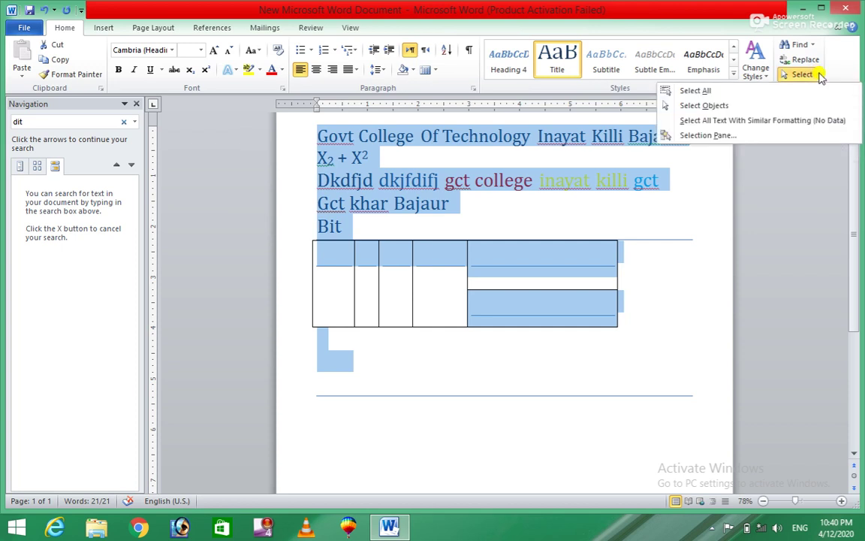
pyautogui.click(717, 227)
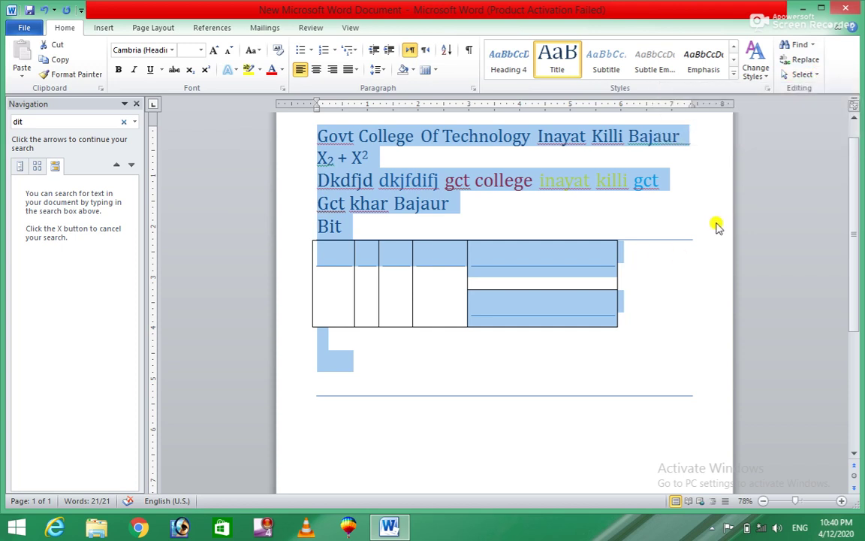